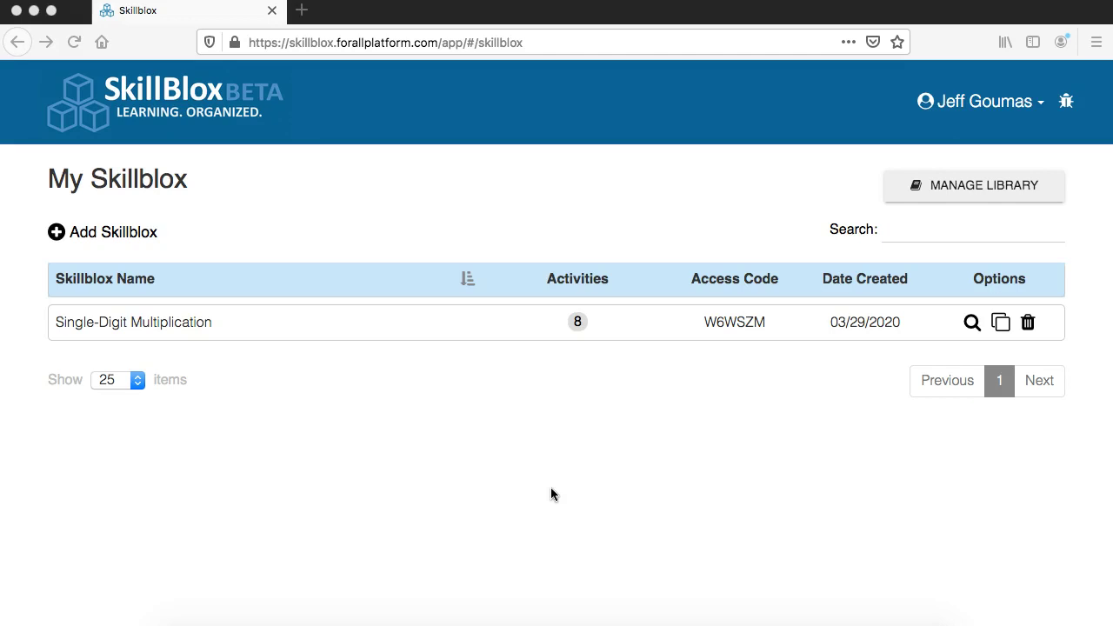
# Review the learning activities in the Single-Digit Multiplication Skillblox and return to the Skillblox list
pyautogui.click(166, 321)
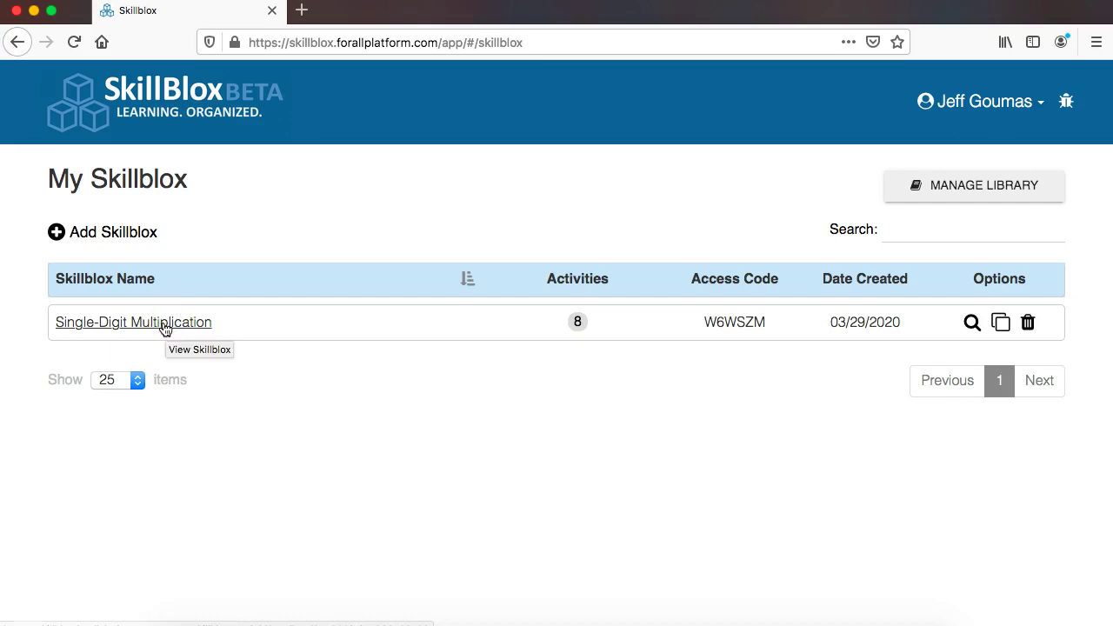
pyautogui.click(165, 325)
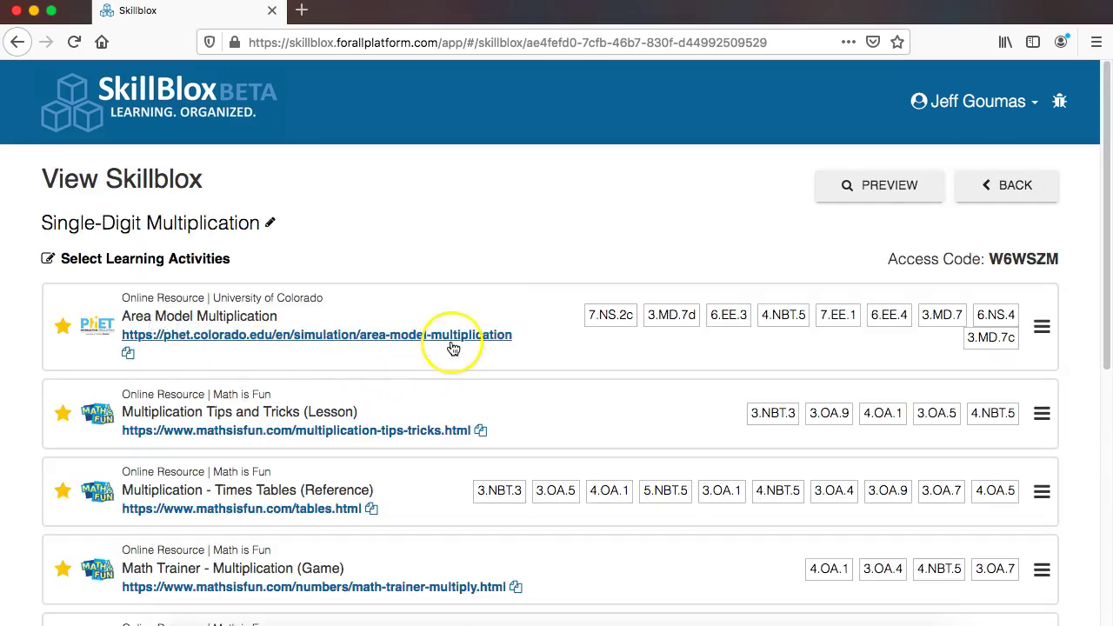
pyautogui.scroll(-2, 455, 348)
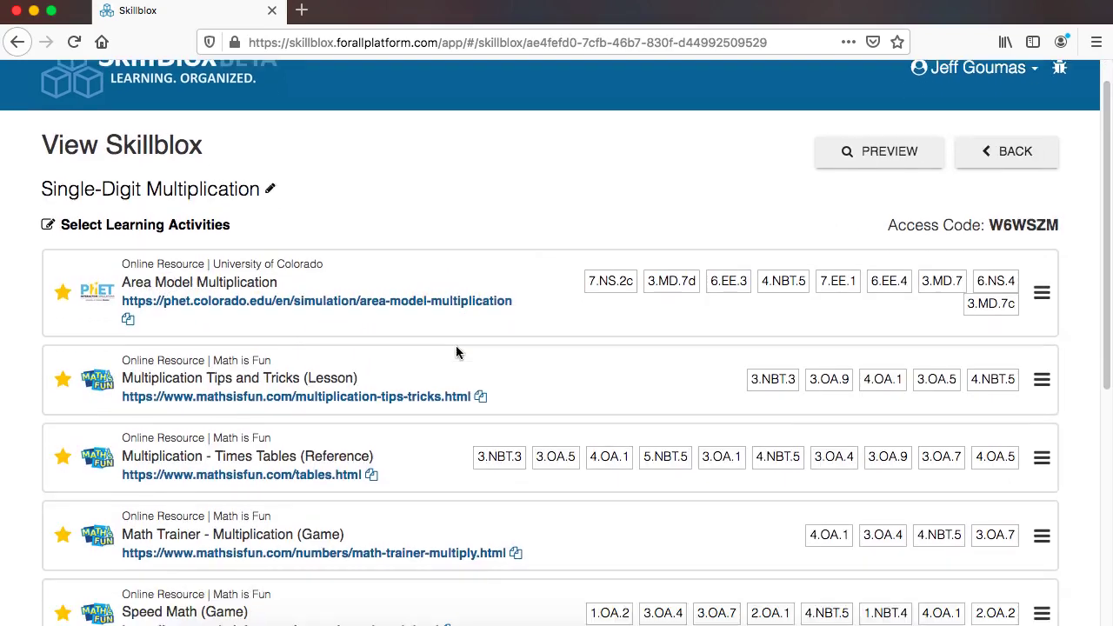
pyautogui.scroll(-5, 456, 348)
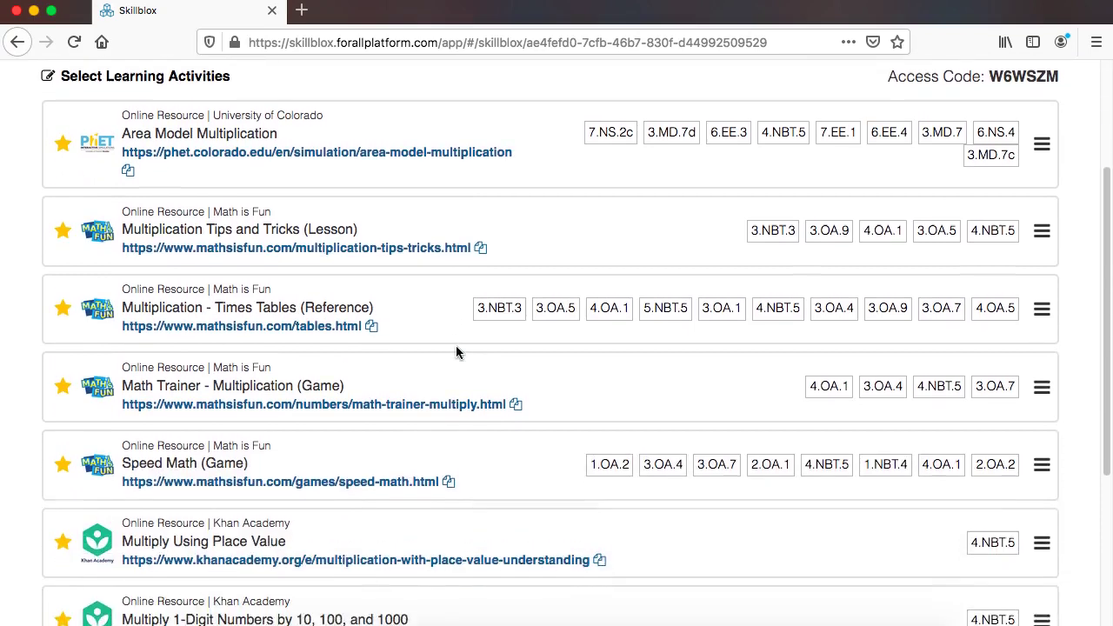
pyautogui.scroll(-1, 456, 351)
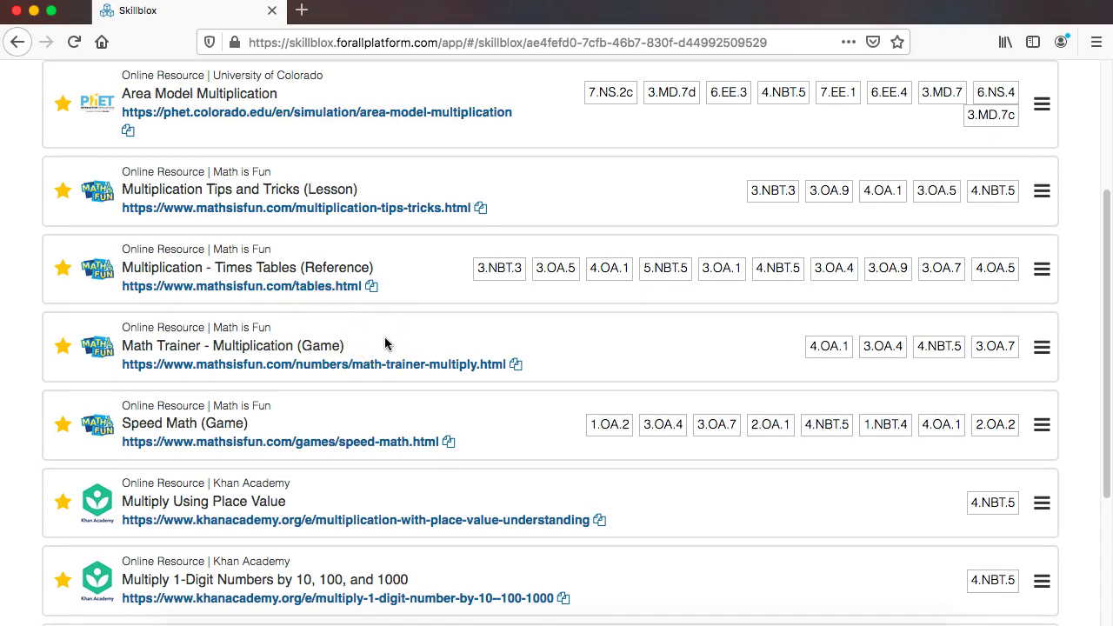
pyautogui.scroll(4, 385, 344)
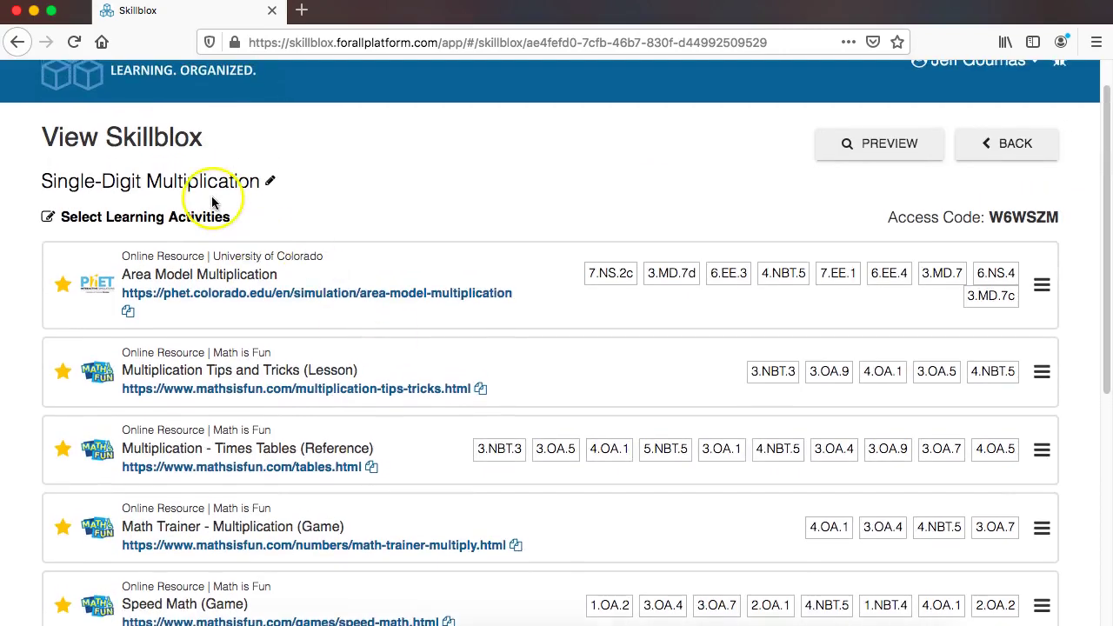
pyautogui.click(999, 145)
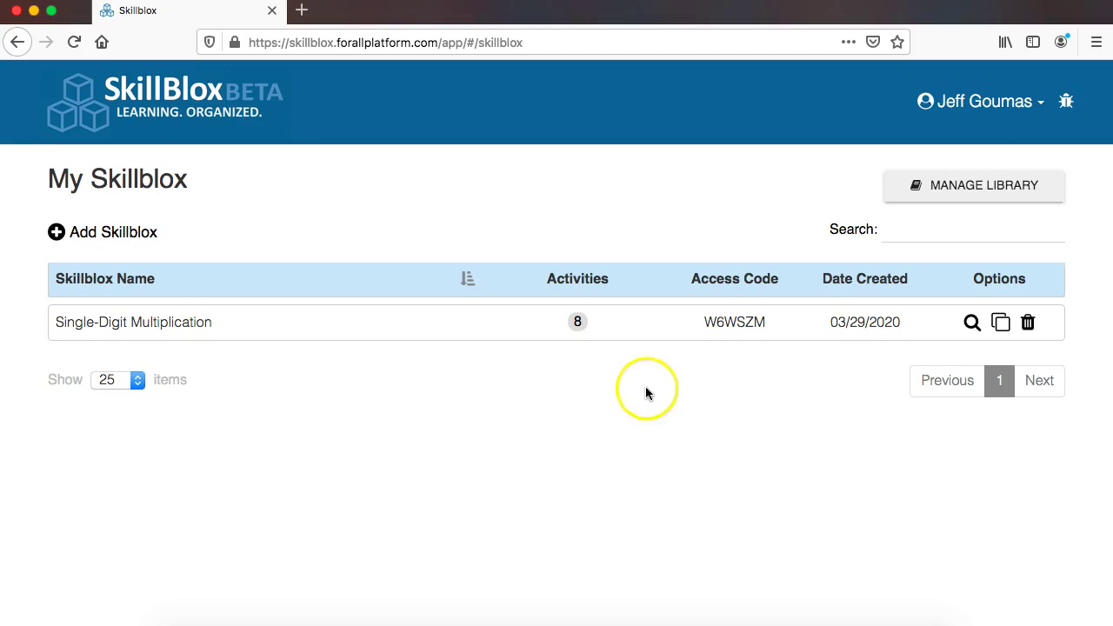
# Open the library's print resource catalogue and search all publishers for "college"
pyautogui.click(981, 190)
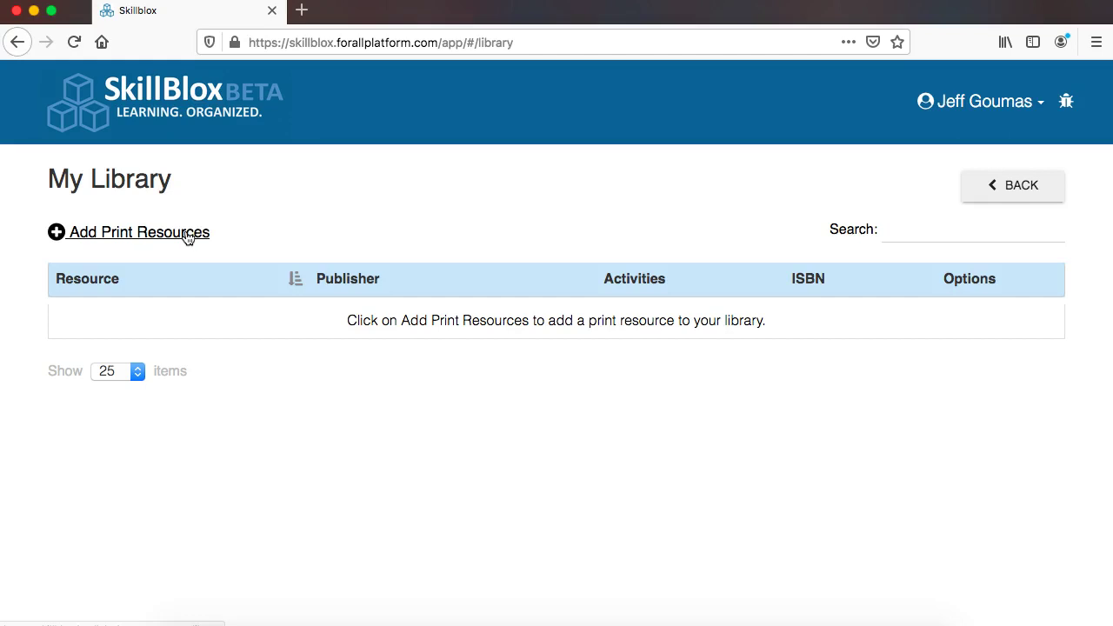
pyautogui.click(186, 233)
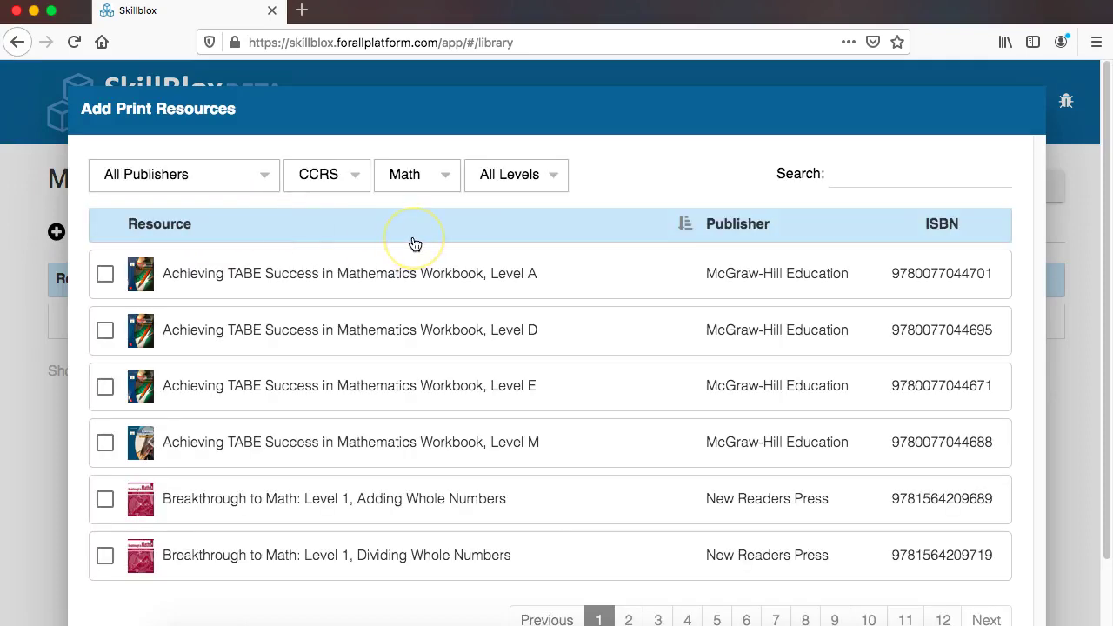
pyautogui.click(265, 174)
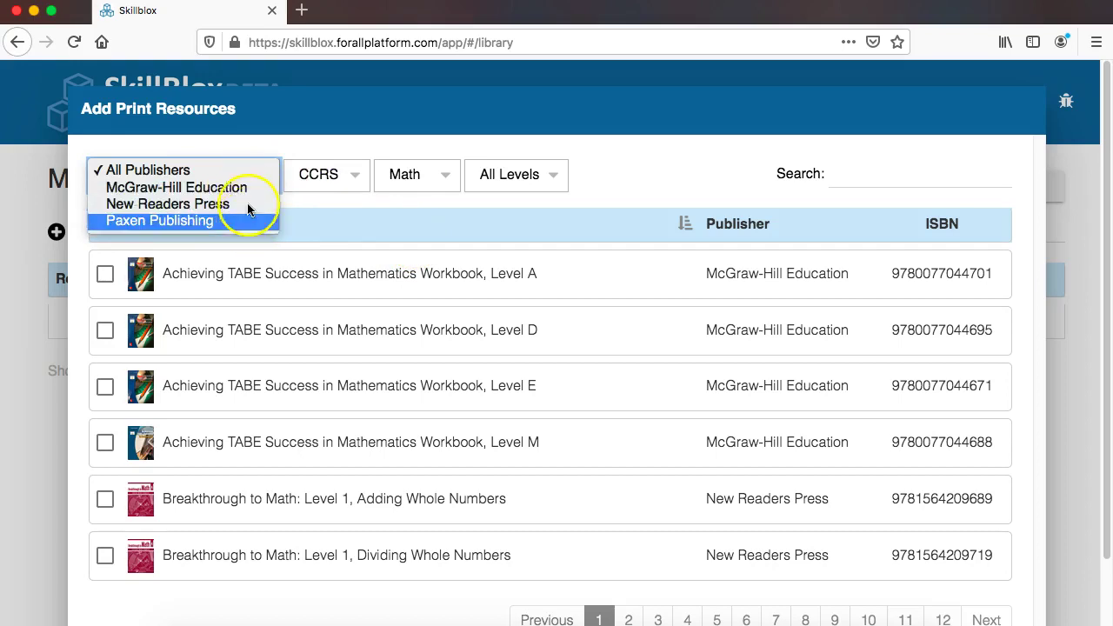
pyautogui.click(248, 190)
pyautogui.click(867, 171)
pyautogui.click(869, 172)
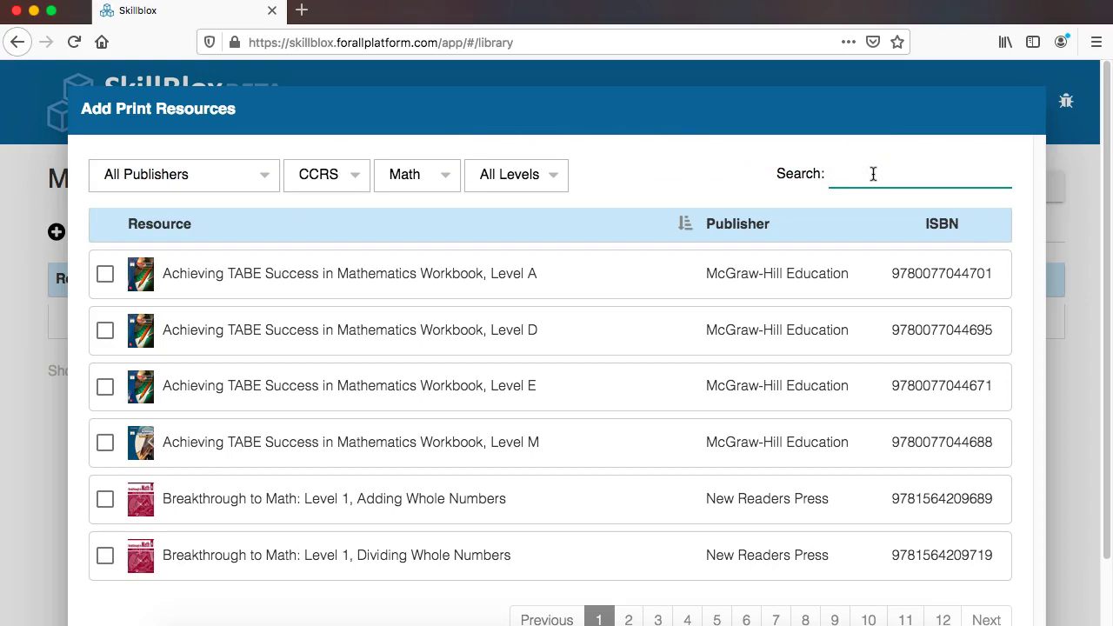
pyautogui.write('c')
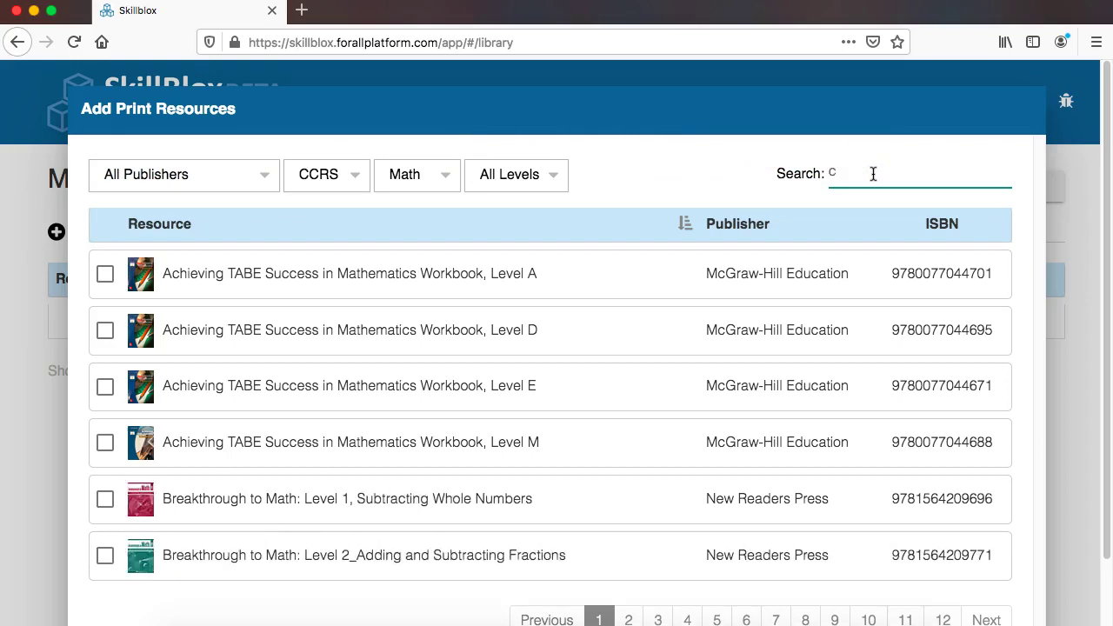
pyautogui.write('ollege')
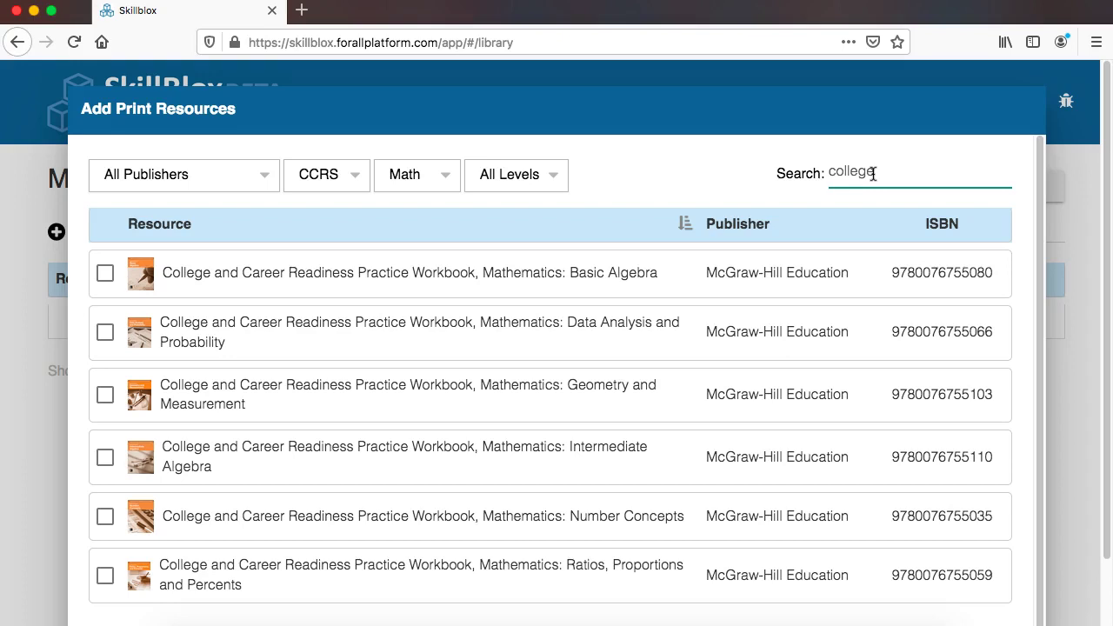
pyautogui.click(880, 215)
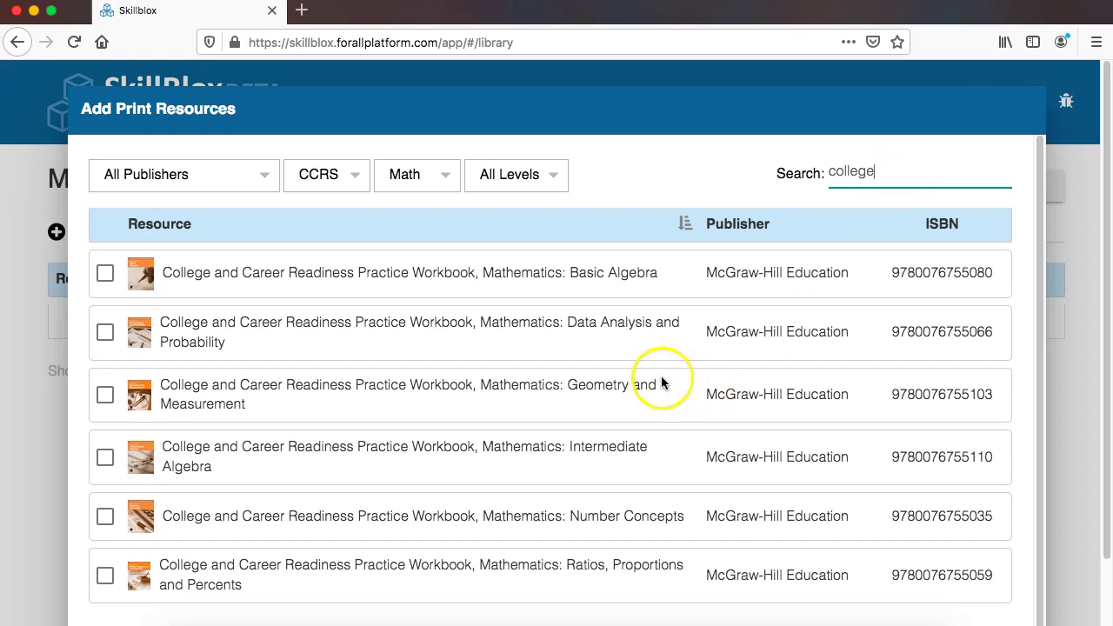
# Add "College and Career Readiness Practice Workbook, Mathematics: Number Concepts" to the library
pyautogui.scroll(-2, 661, 380)
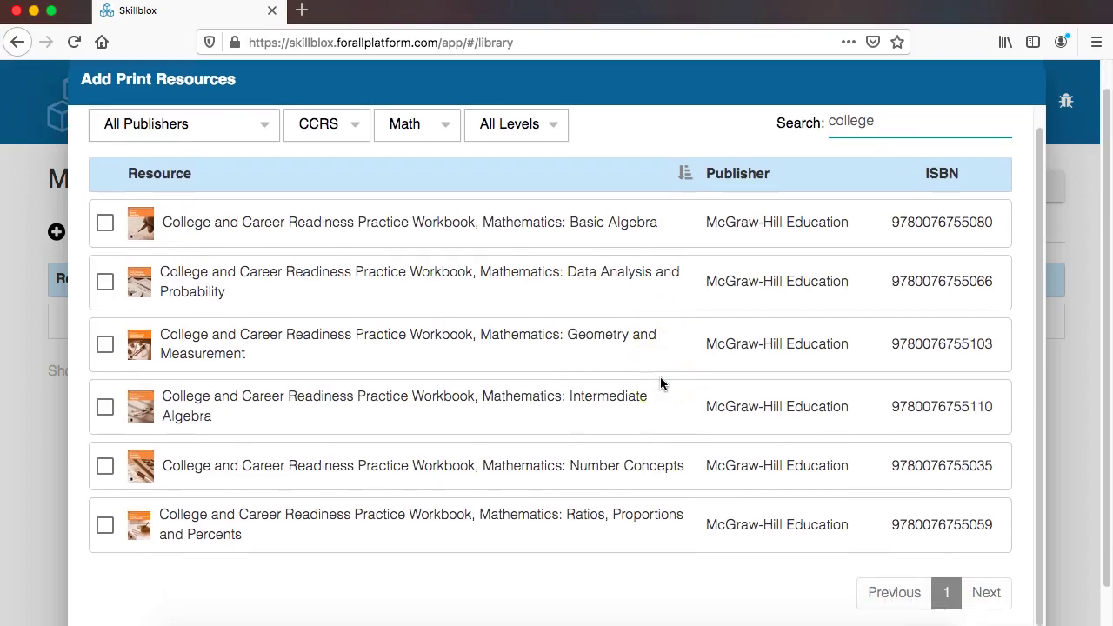
pyautogui.click(538, 467)
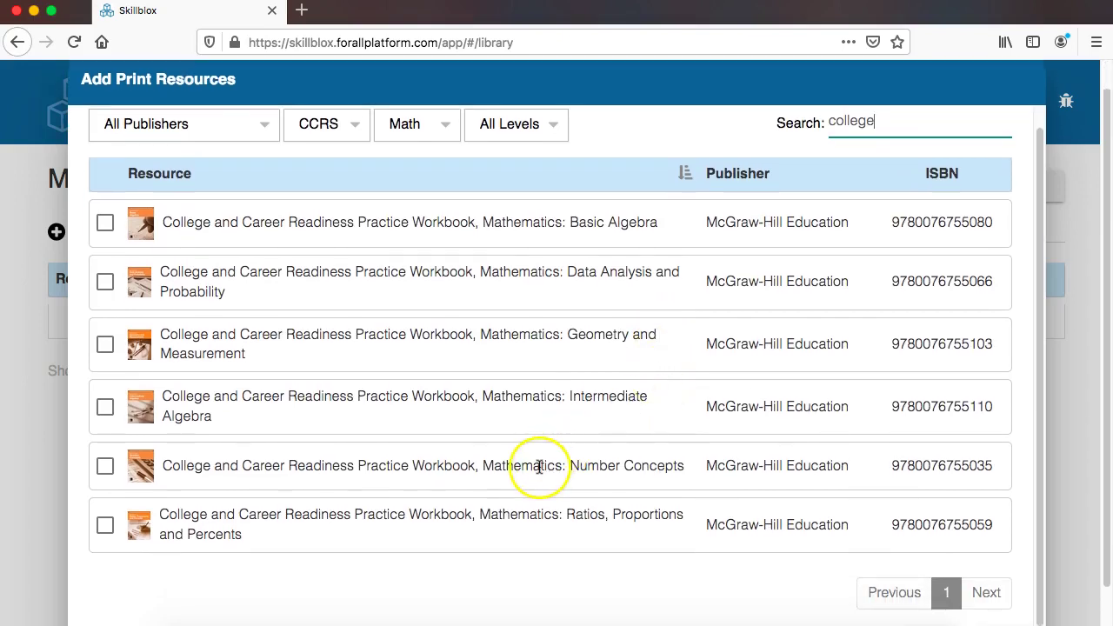
pyautogui.click(105, 467)
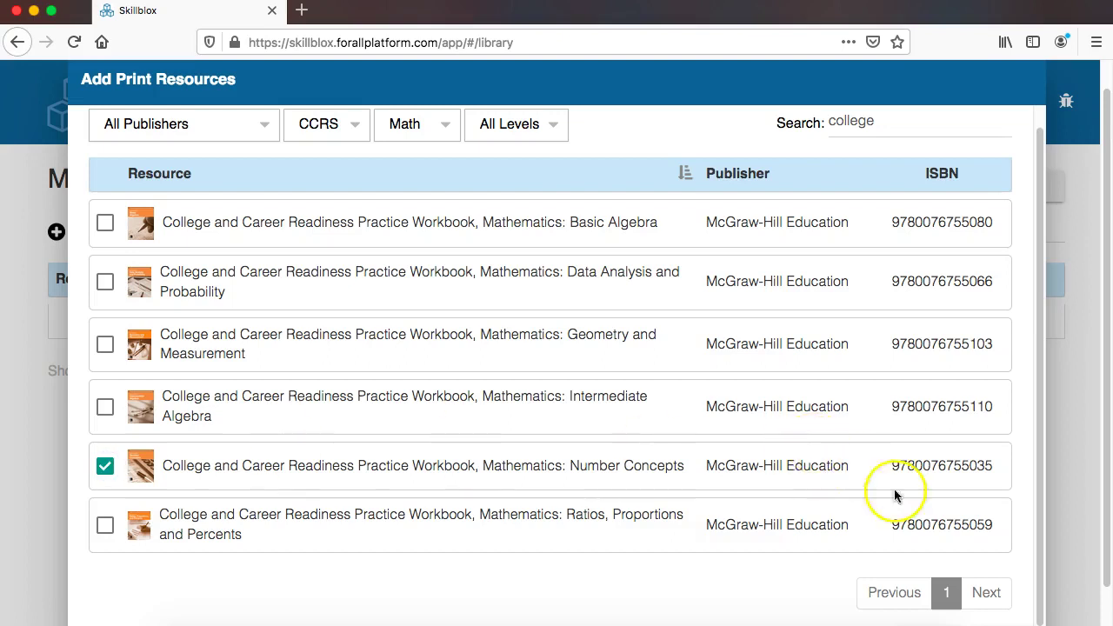
pyautogui.scroll(-2, 815, 369)
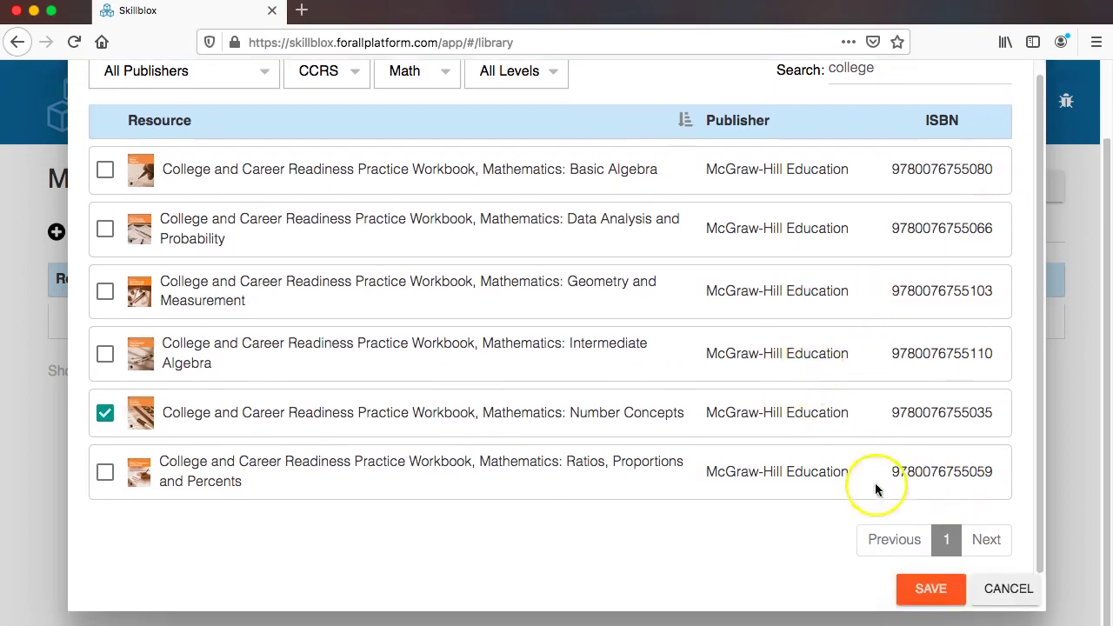
pyautogui.click(926, 588)
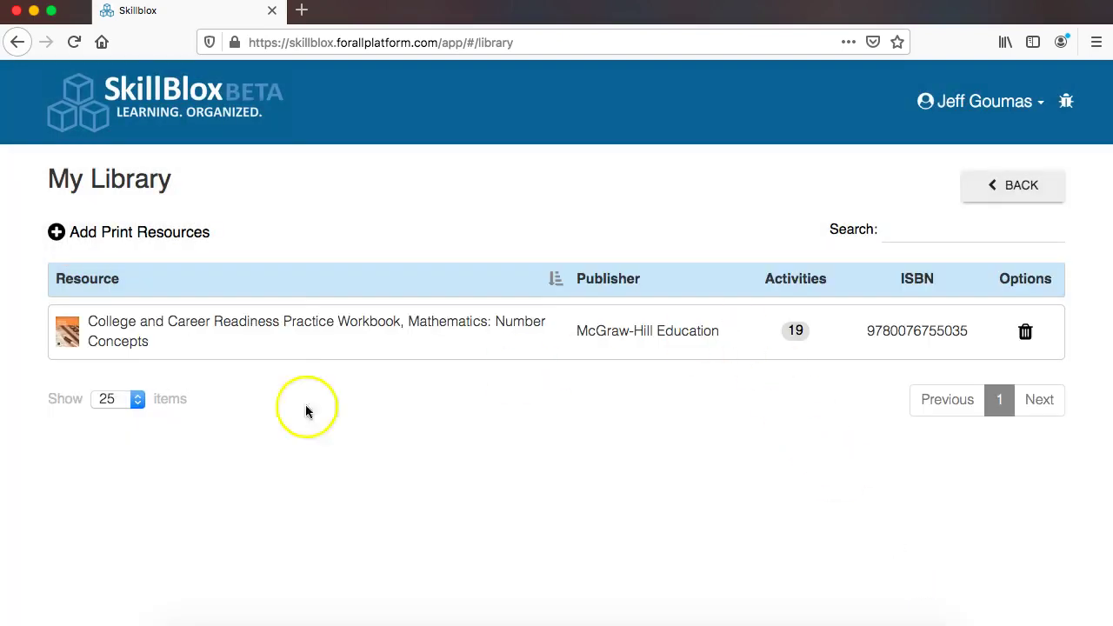
# Search the print resources for "scoreboost" and add "Scoreboost for TABE: Level M Math 1: Numbers and Operations" to the library
pyautogui.click(183, 231)
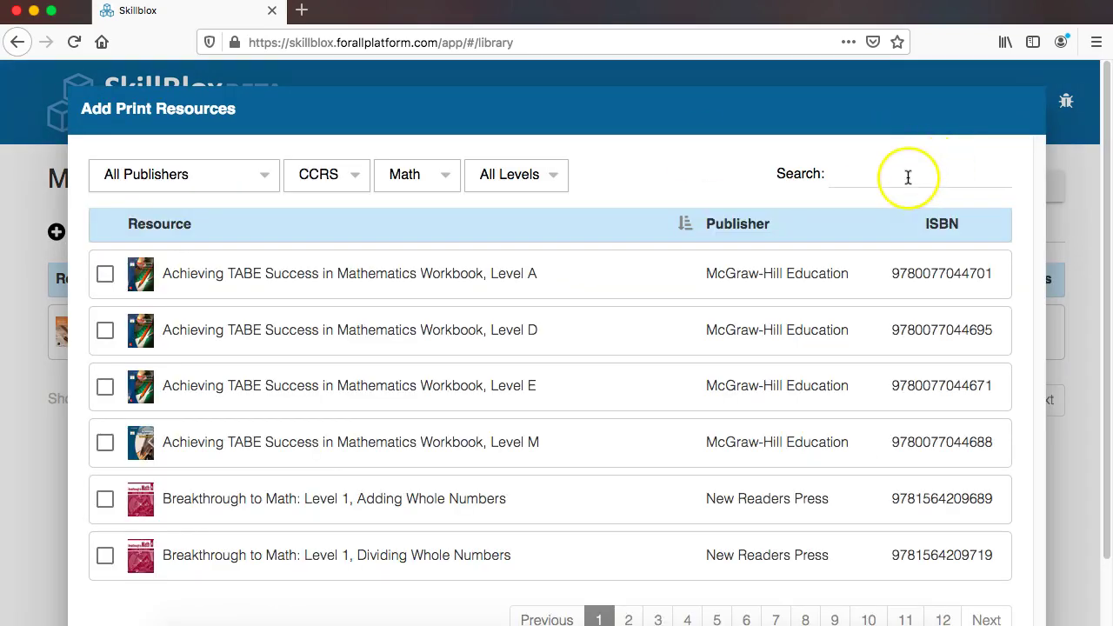
pyautogui.click(908, 173)
pyautogui.write('score')
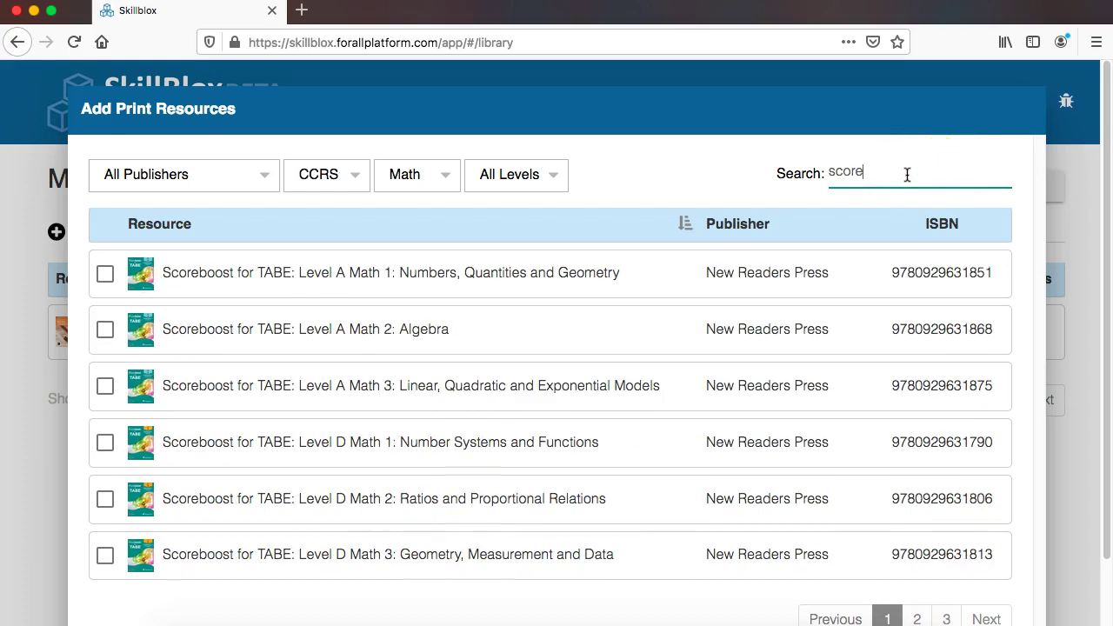
pyautogui.write('boost')
pyautogui.click(922, 617)
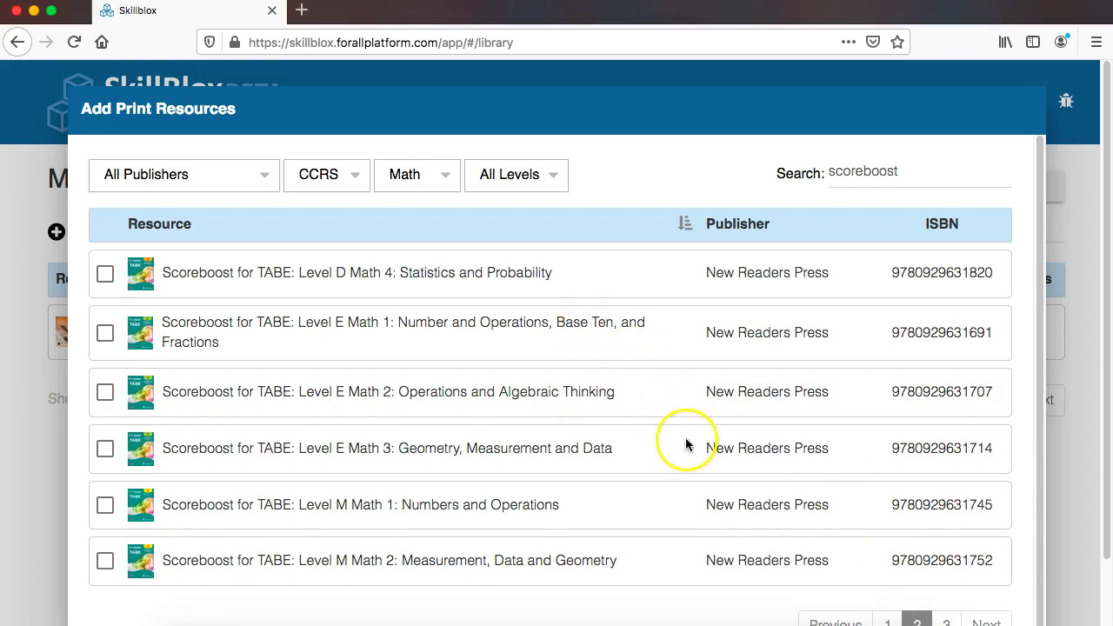
pyautogui.click(104, 507)
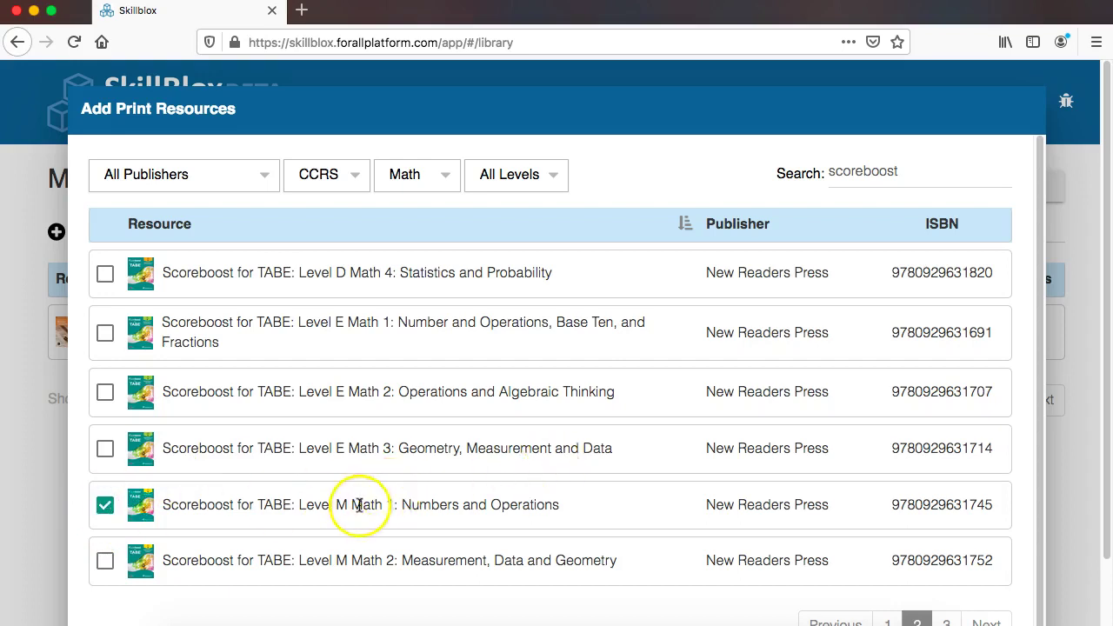
pyautogui.scroll(-1, 667, 421)
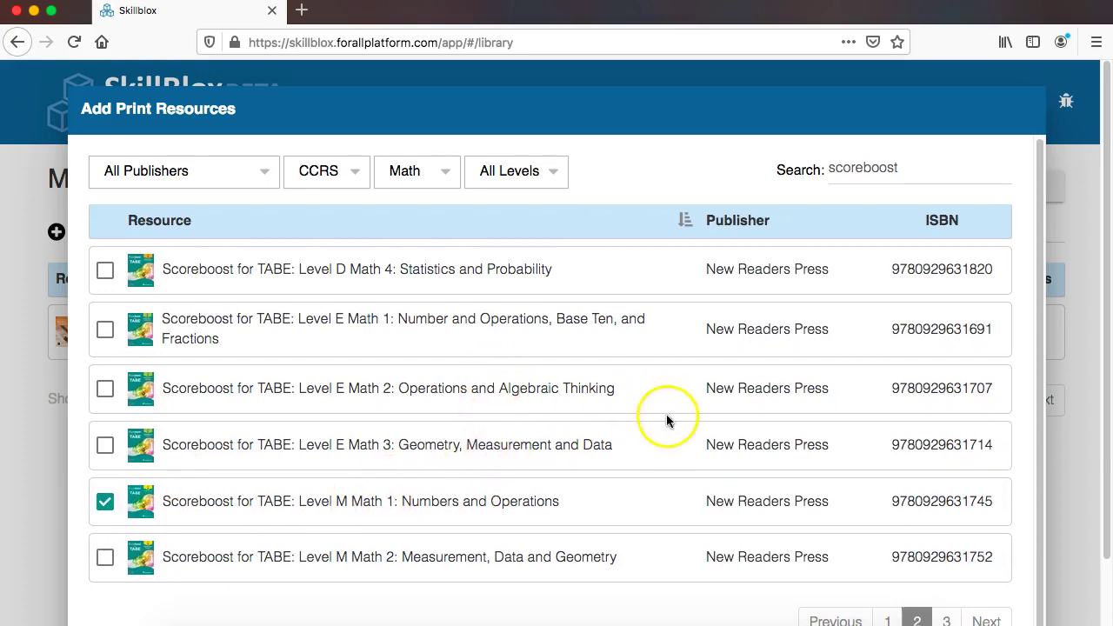
pyautogui.scroll(-3, 667, 420)
pyautogui.click(943, 589)
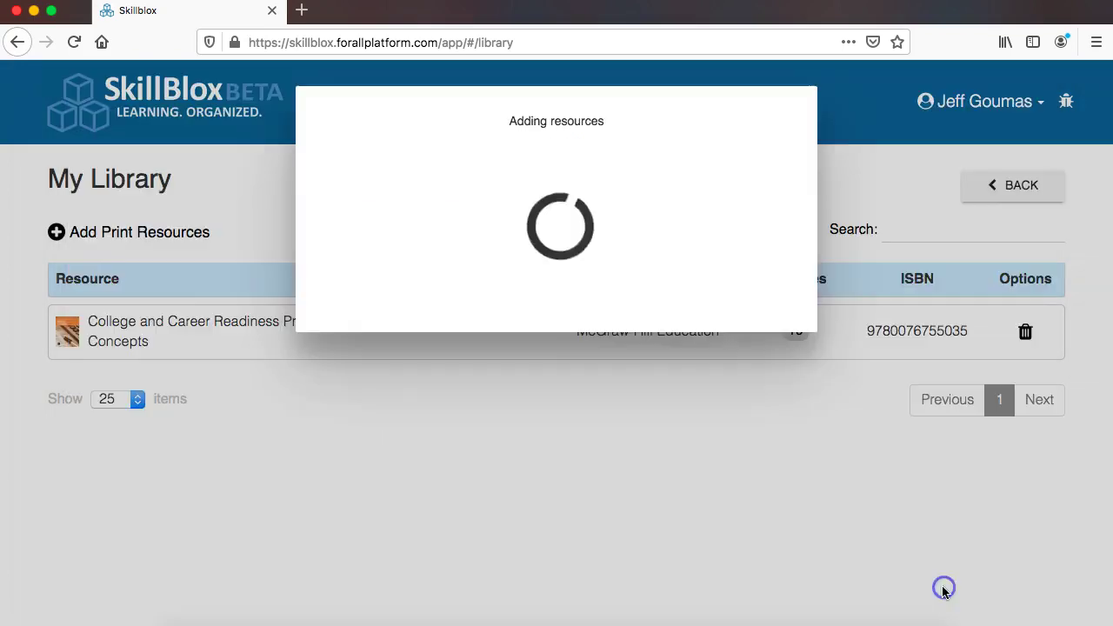
# Search the print resources for "Tabe Tutor" and add "TABE Tutor: Mathematics Level M" to the library
pyautogui.click(133, 235)
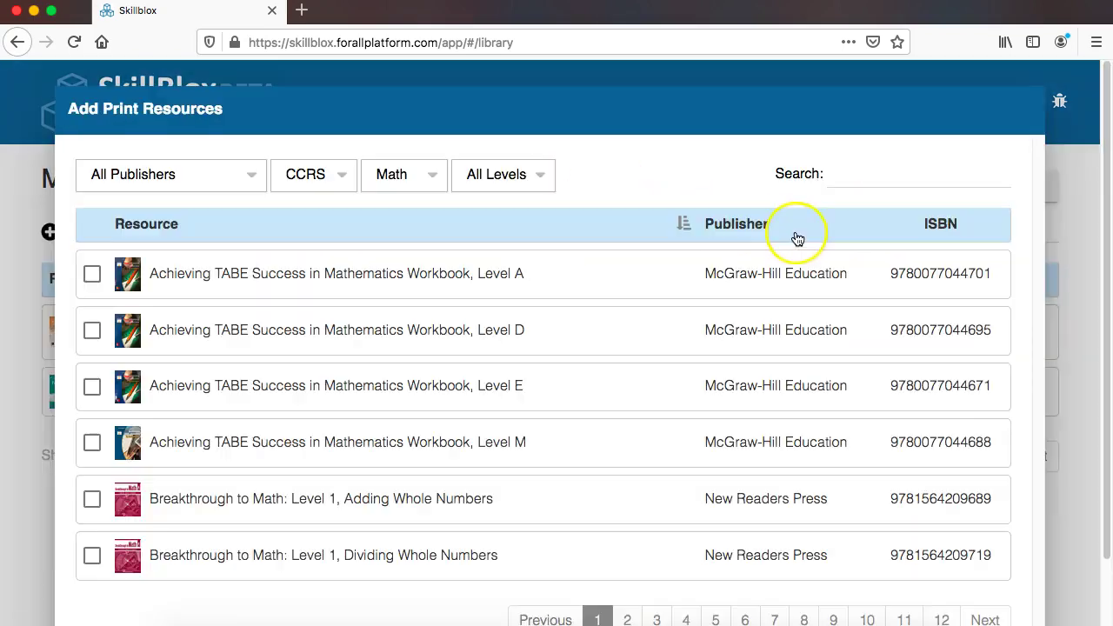
pyautogui.click(844, 172)
pyautogui.write('T')
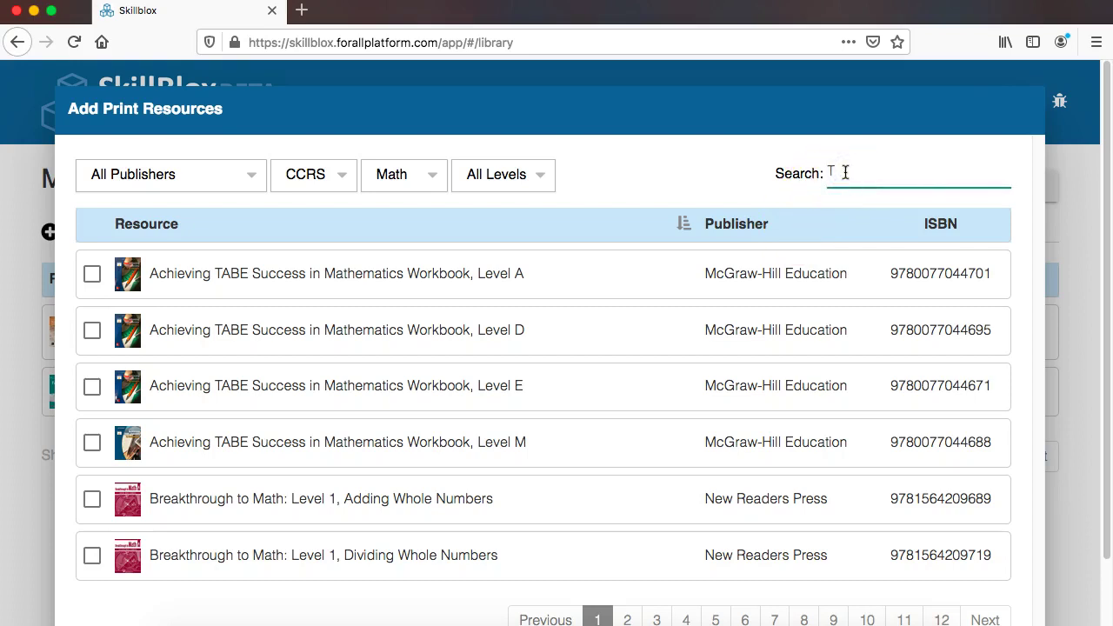
pyautogui.write('abe Tutor')
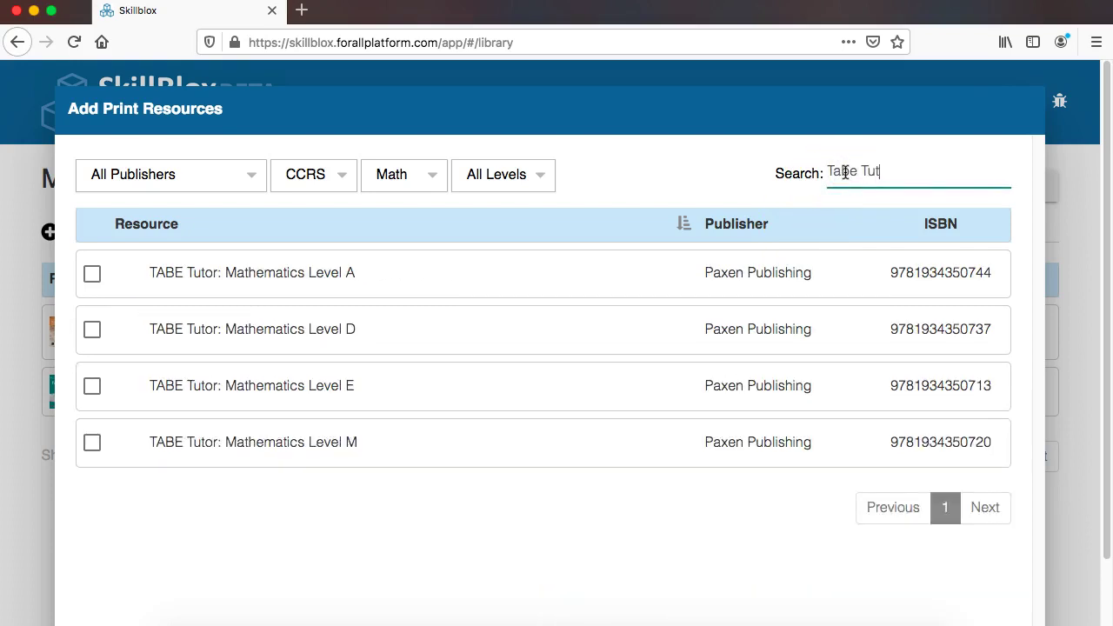
pyautogui.click(91, 442)
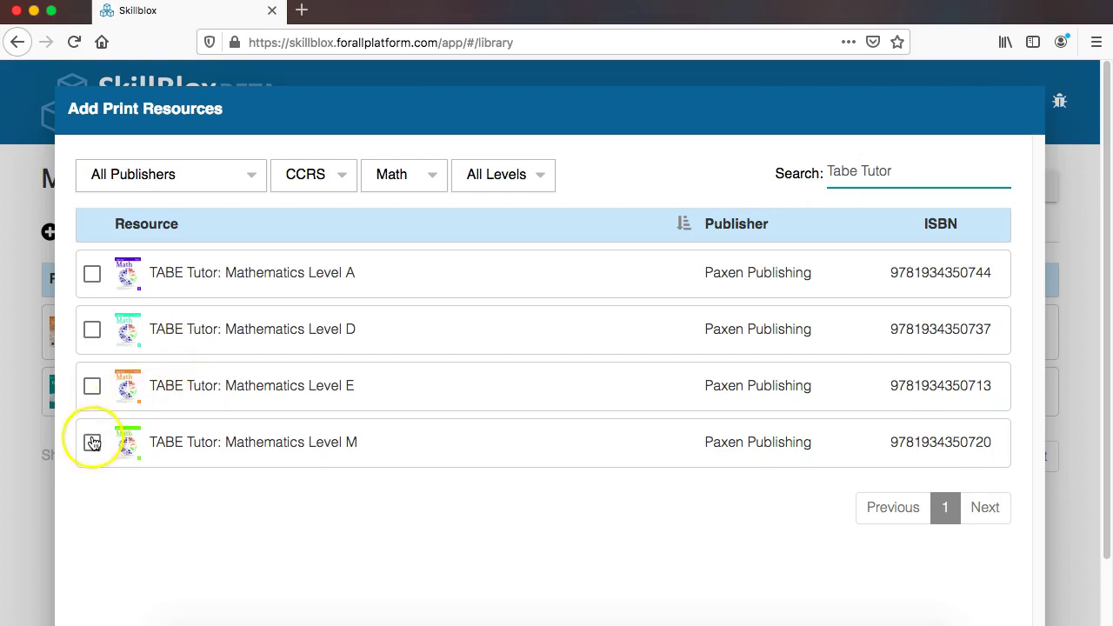
pyautogui.scroll(-3, 876, 461)
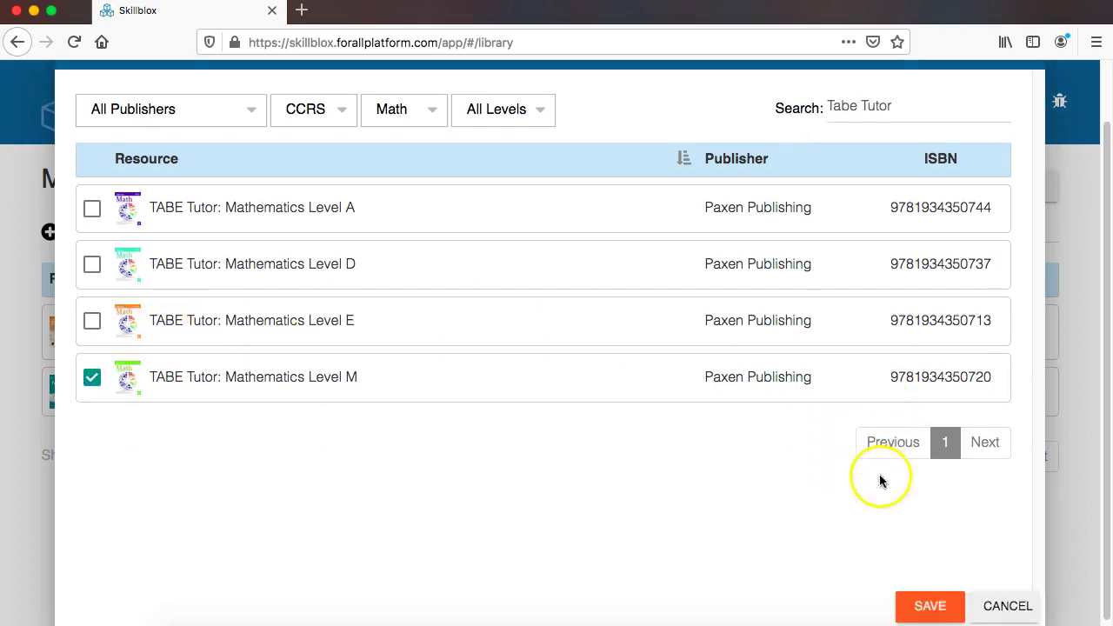
pyautogui.click(935, 590)
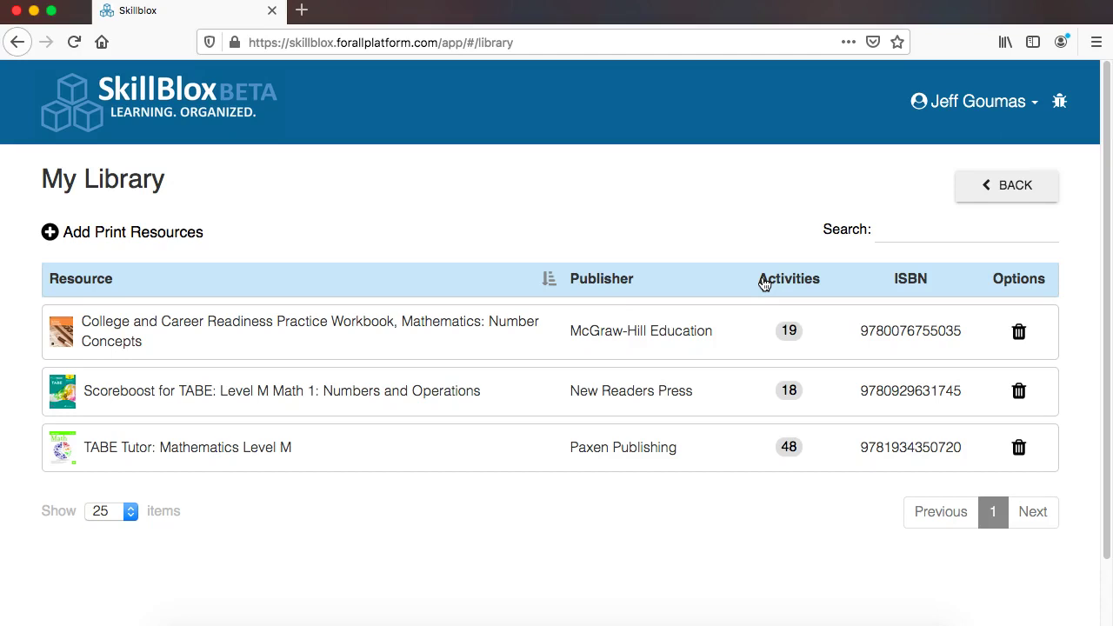
# Return from the library to the Single-Digit Multiplication Skillblox and look through its learning activities
pyautogui.click(997, 187)
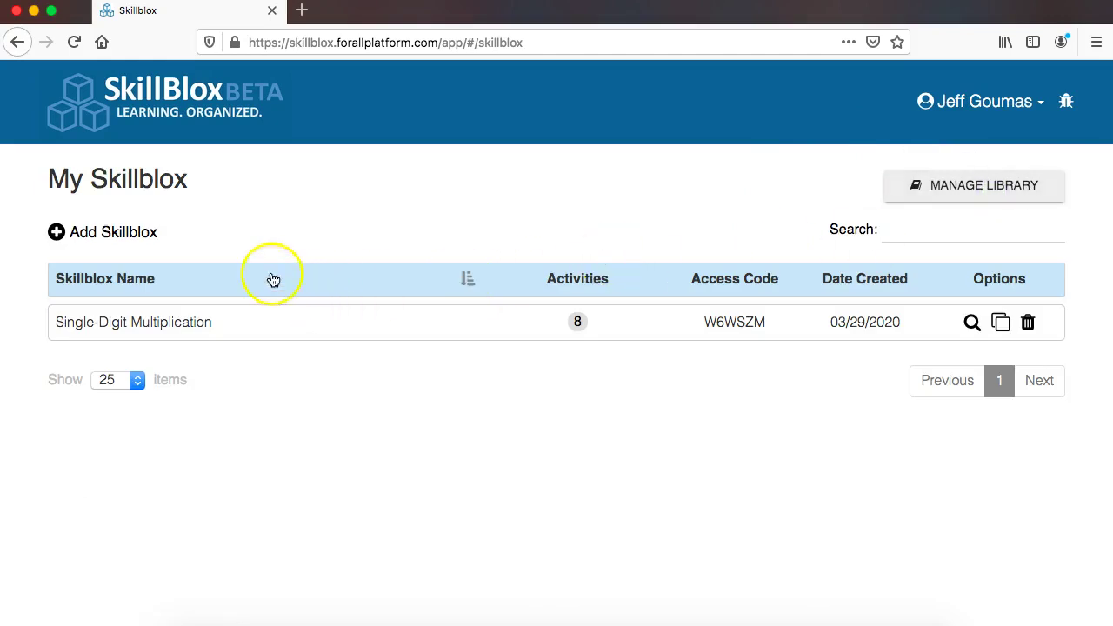
pyautogui.click(189, 324)
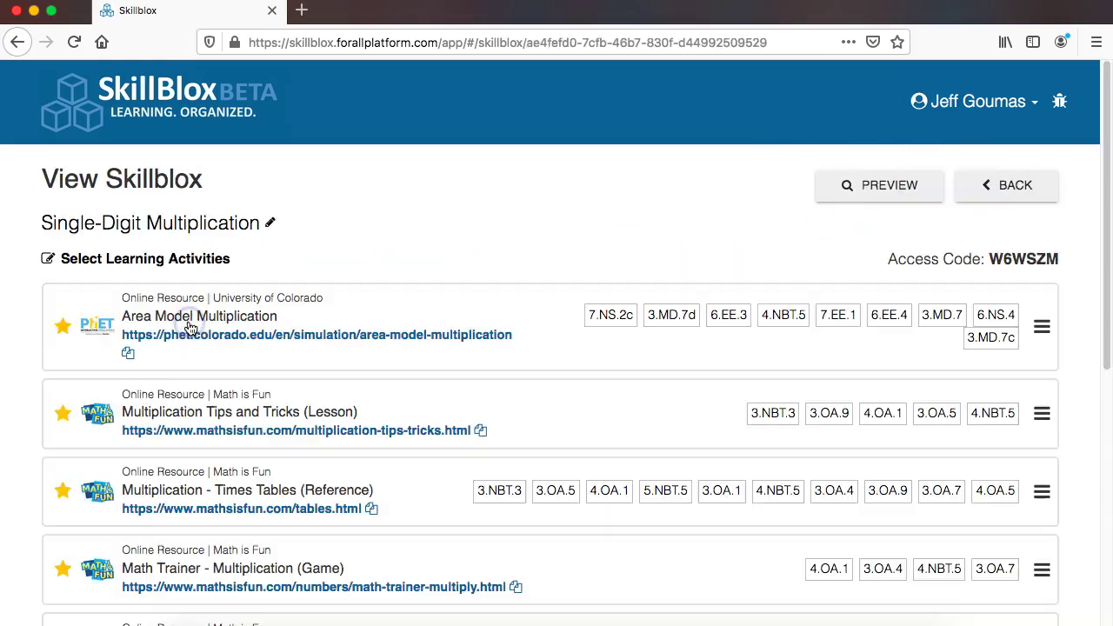
pyautogui.scroll(-4, 498, 301)
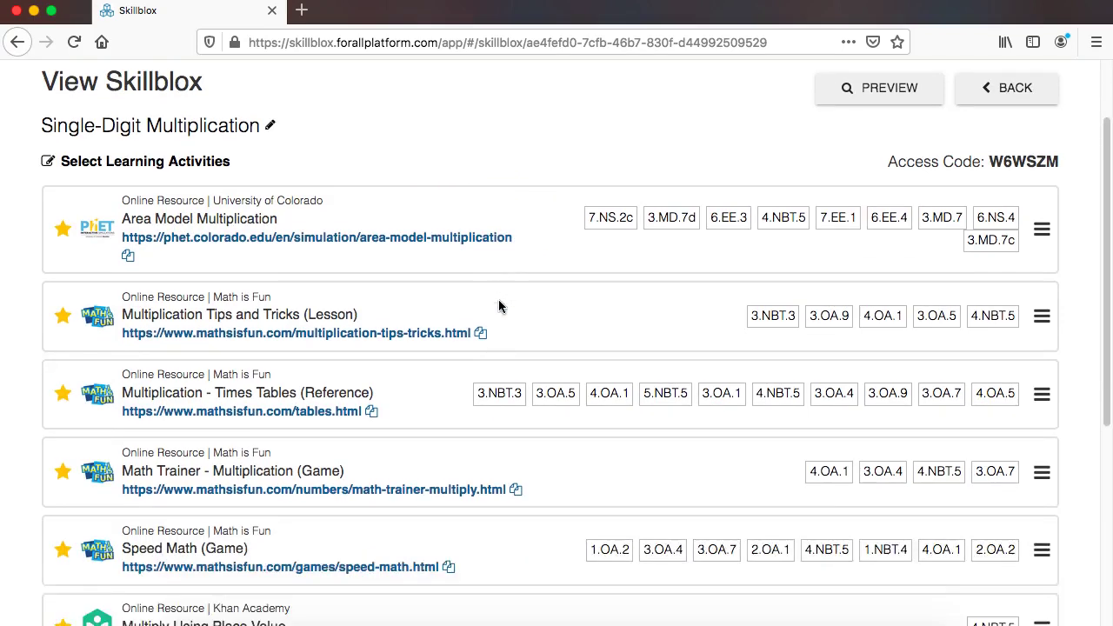
pyautogui.scroll(-5, 499, 302)
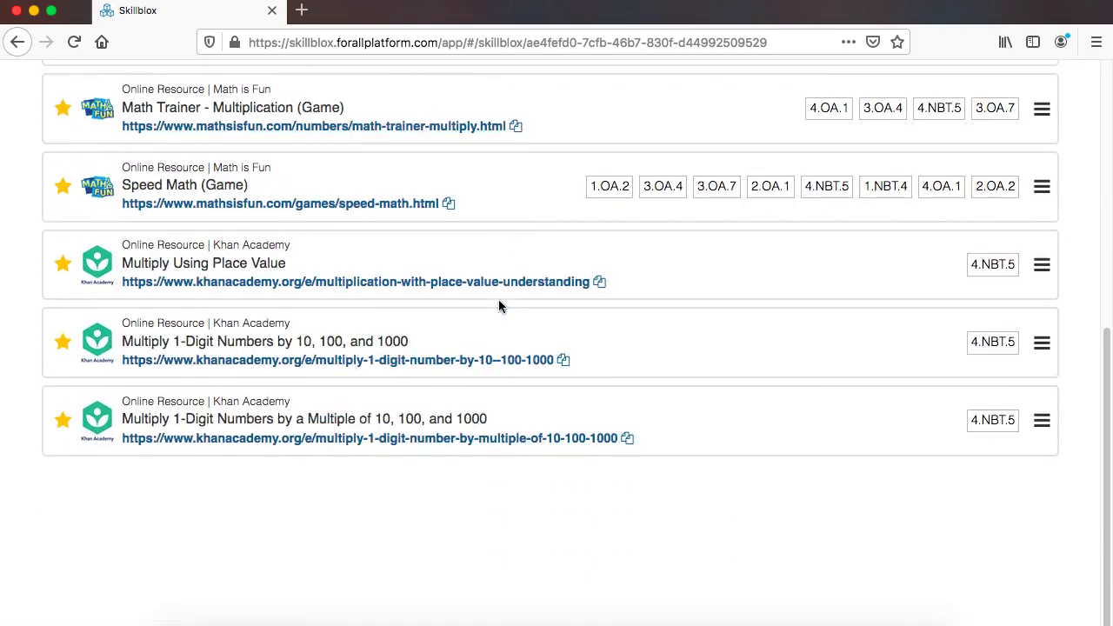
# Open the learning activity selection for the Single-Digit Multiplication Skillblox and check which publishers are available
pyautogui.scroll(4, 500, 305)
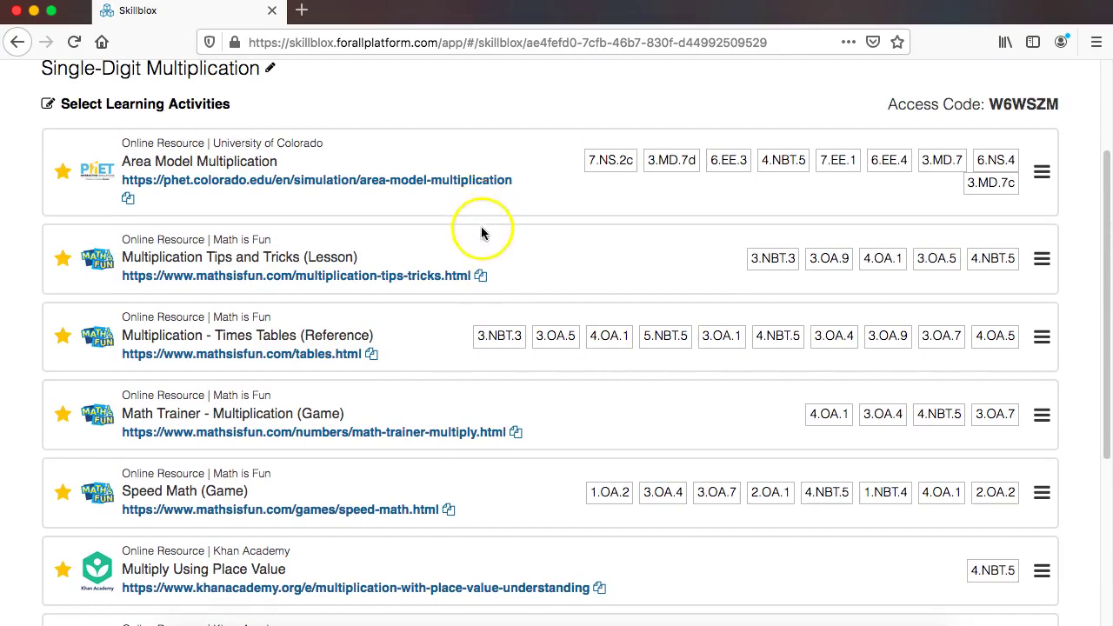
pyautogui.scroll(2, 484, 218)
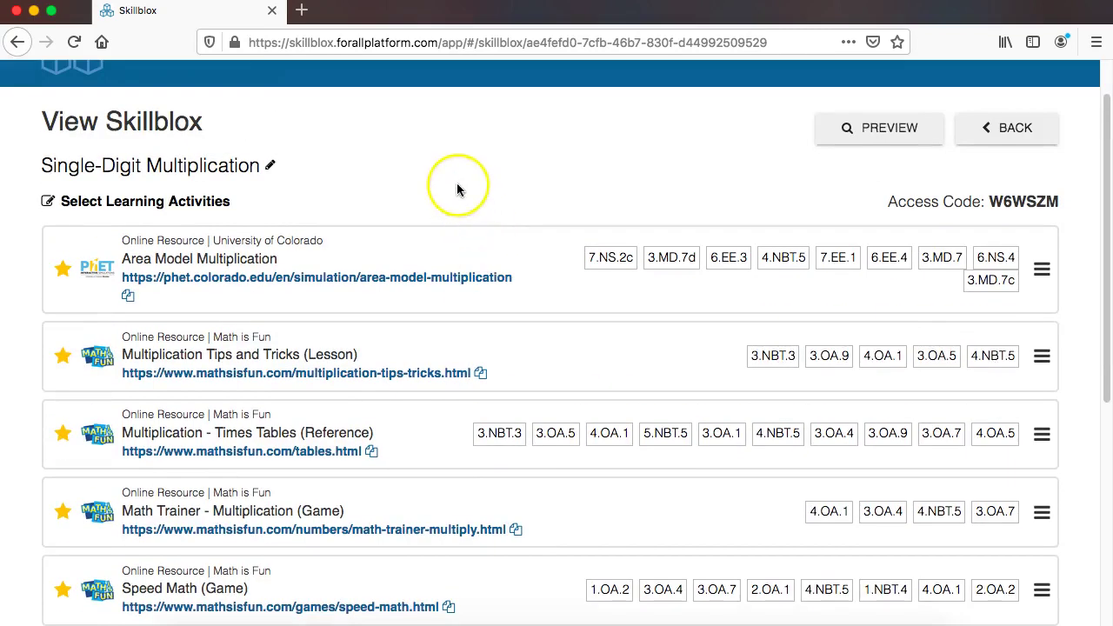
pyautogui.click(207, 207)
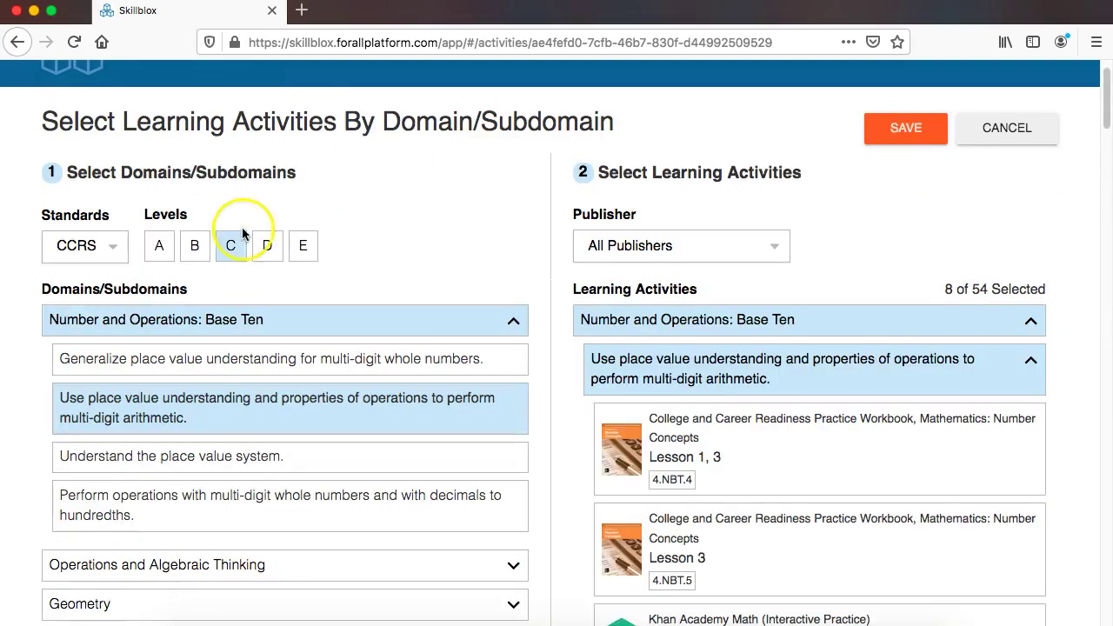
pyautogui.scroll(-3, 727, 335)
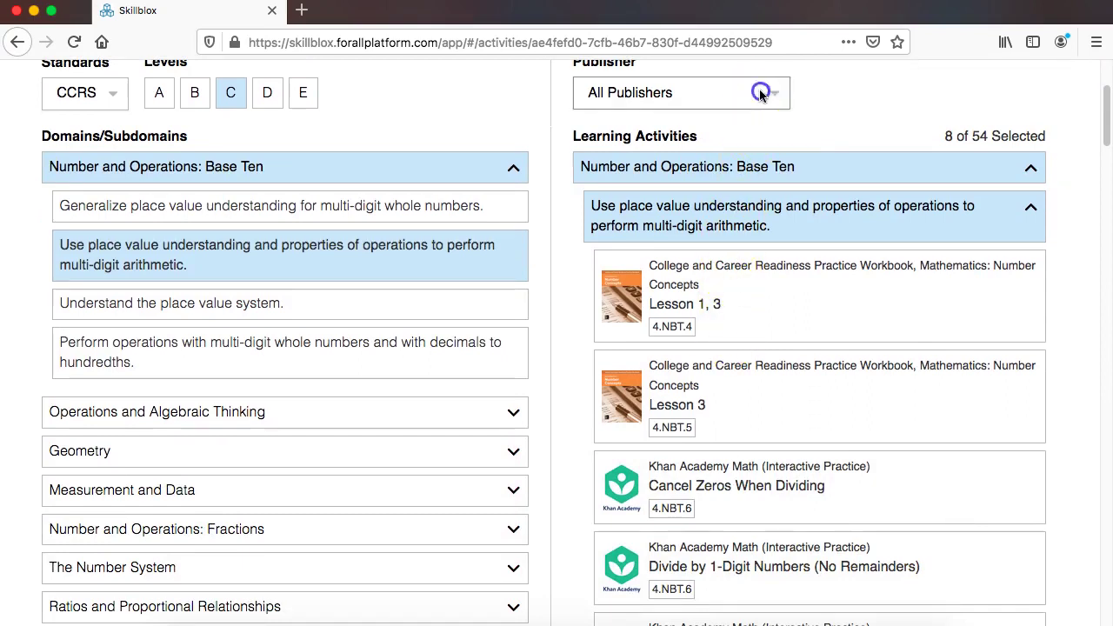
pyautogui.click(759, 90)
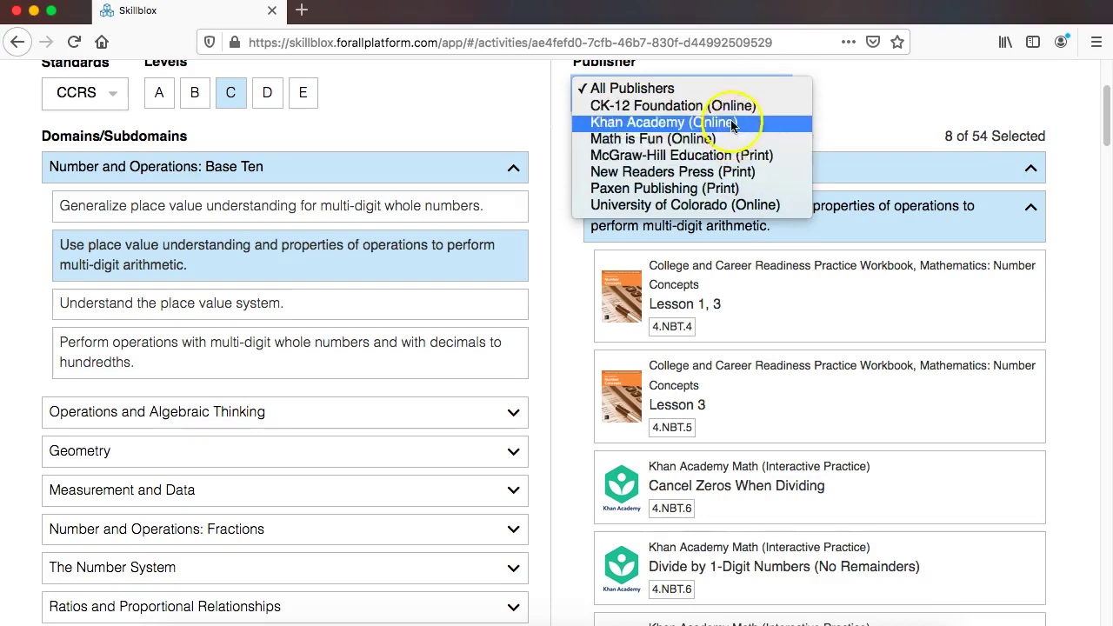
pyautogui.click(840, 98)
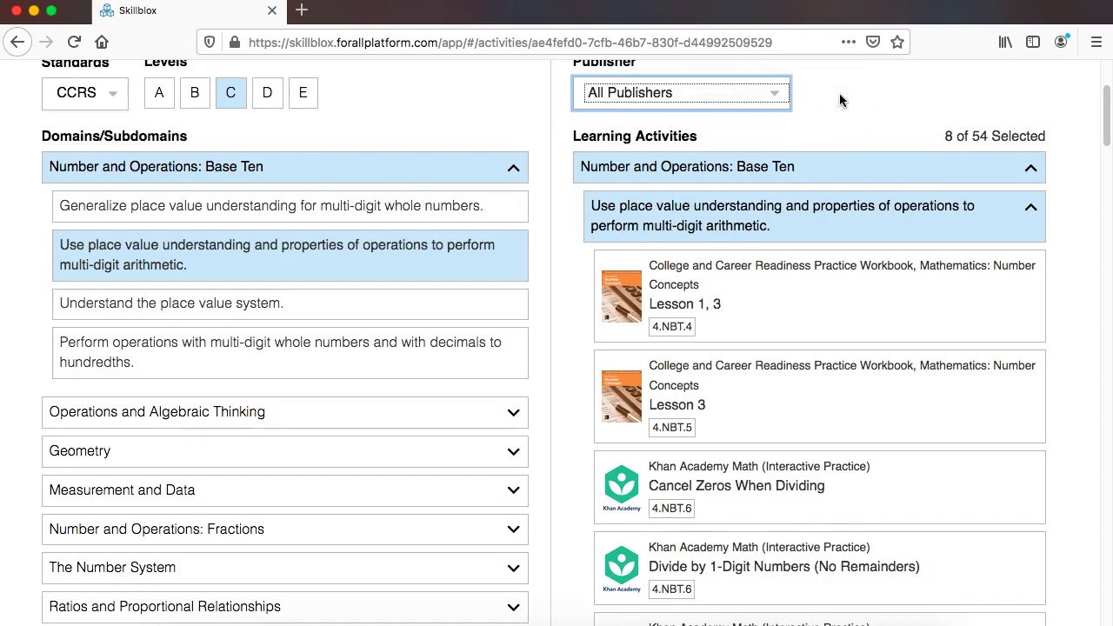
# Look through the learning activities and view the 4.NBT.5 standard information for "Multiply Using Place Value"
pyautogui.scroll(-3, 828, 294)
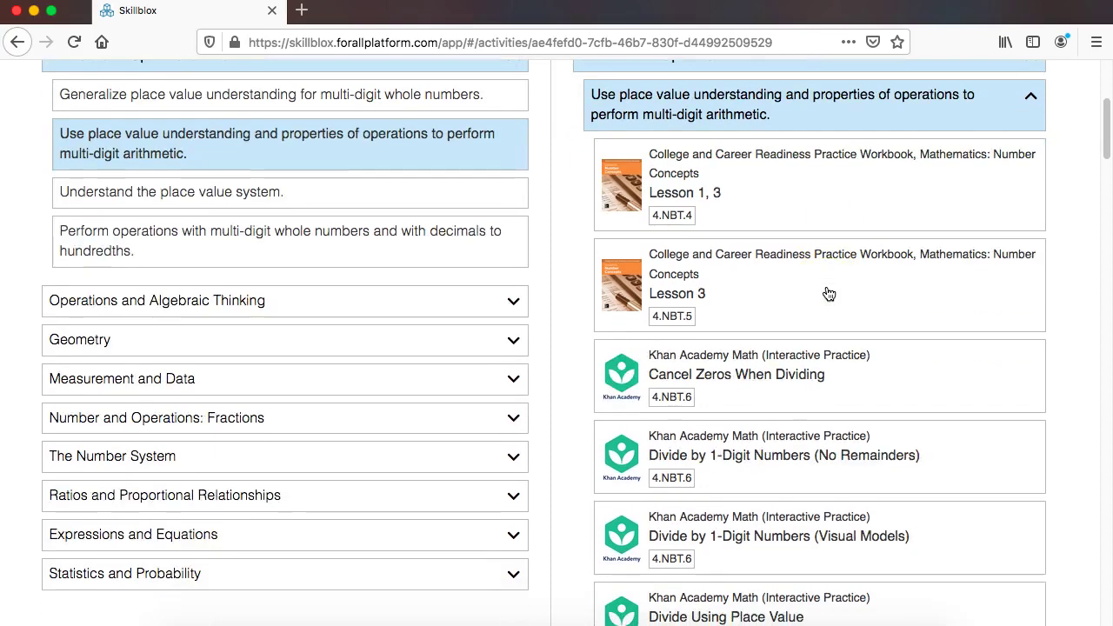
pyautogui.scroll(-10, 828, 294)
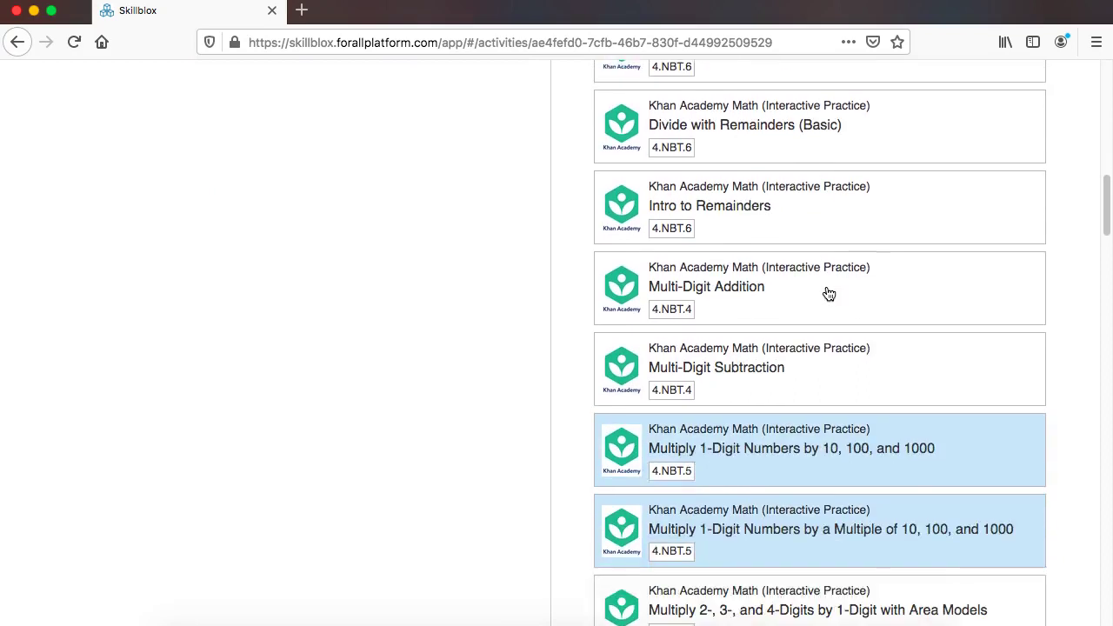
pyautogui.scroll(-8, 829, 294)
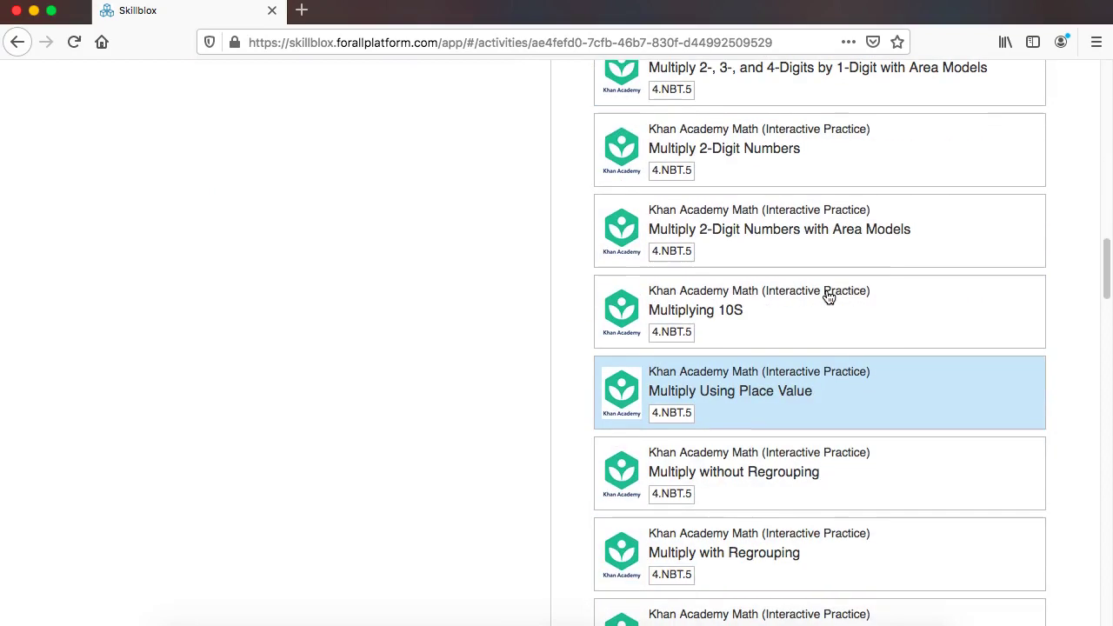
pyautogui.click(671, 416)
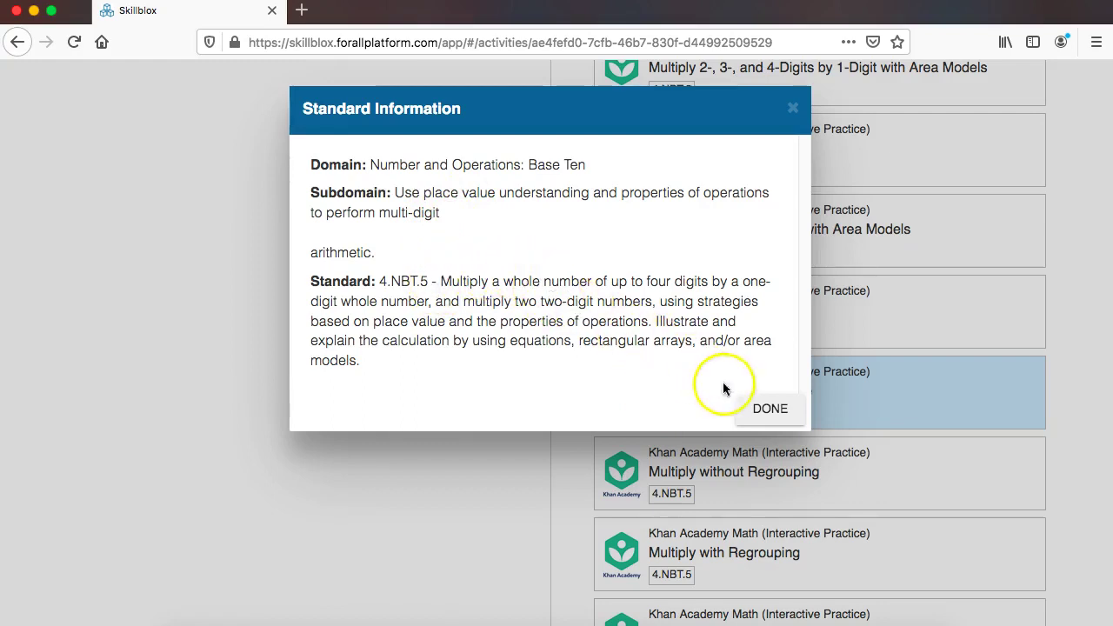
pyautogui.click(764, 412)
pyautogui.scroll(10, 765, 410)
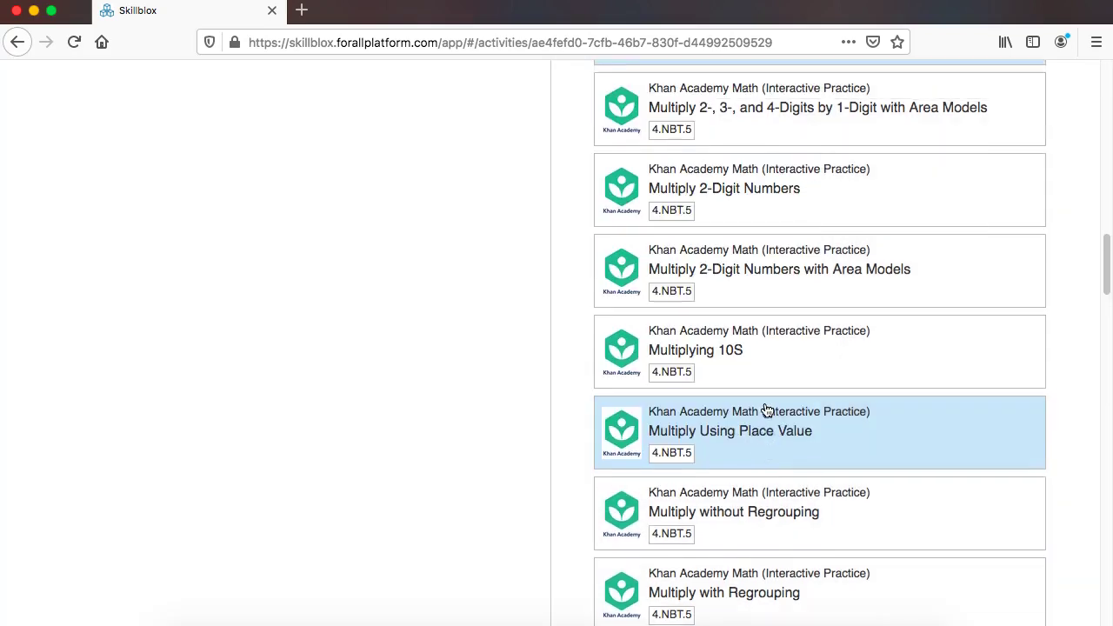
pyautogui.scroll(15, 764, 409)
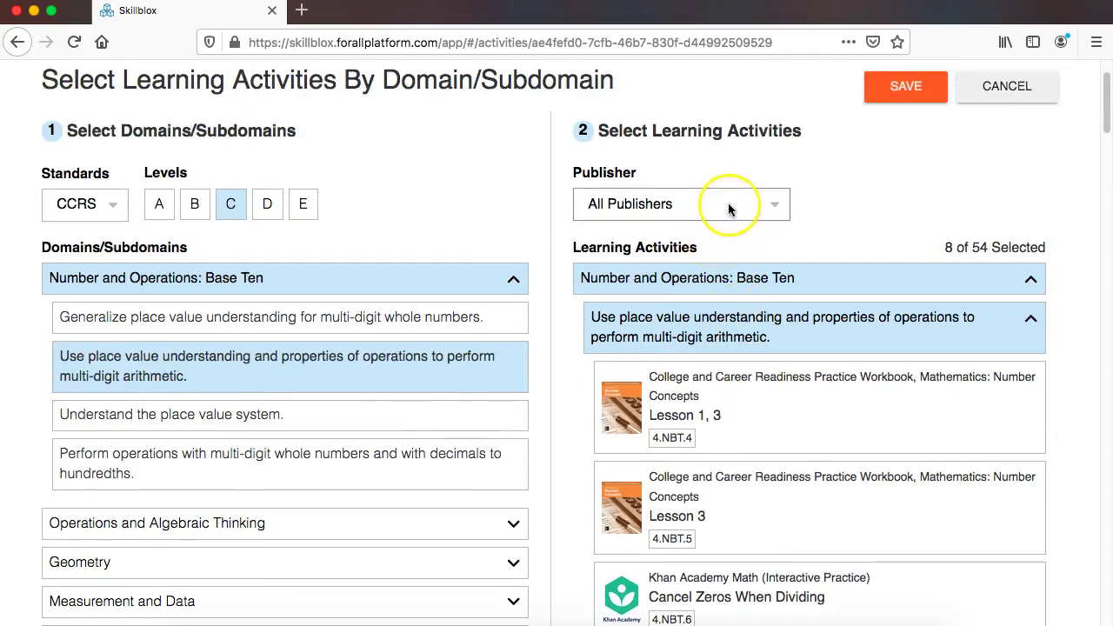
# Filter the activities by McGraw-Hill Education (Print) and select the College and Career Readiness workbook's Lesson 3 for 4.NBT.5
pyautogui.click(727, 209)
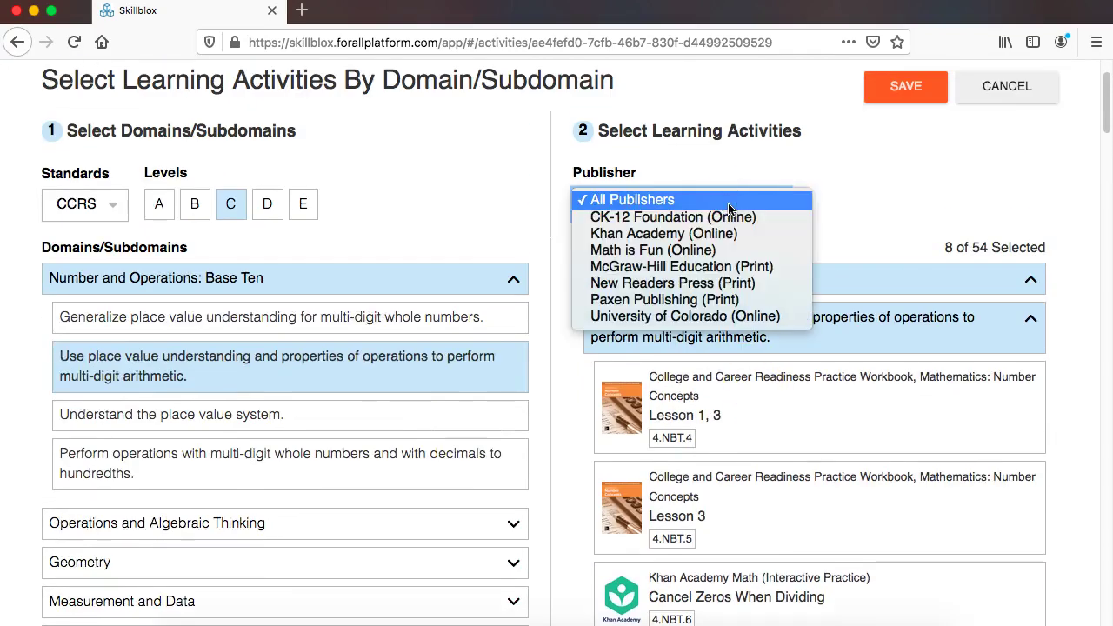
pyautogui.click(740, 272)
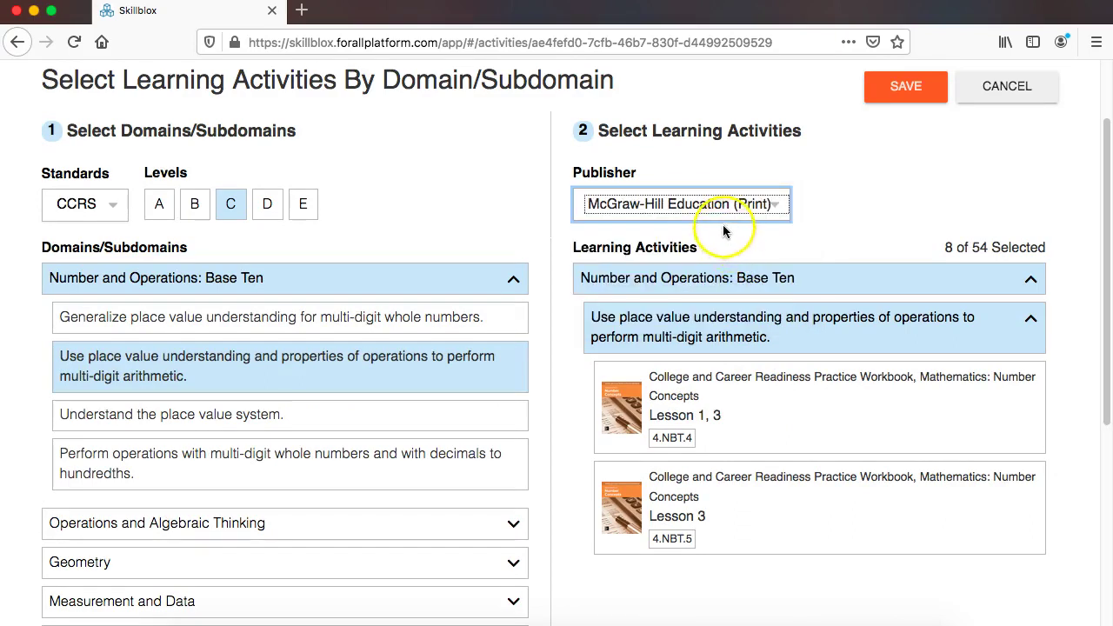
pyautogui.click(746, 496)
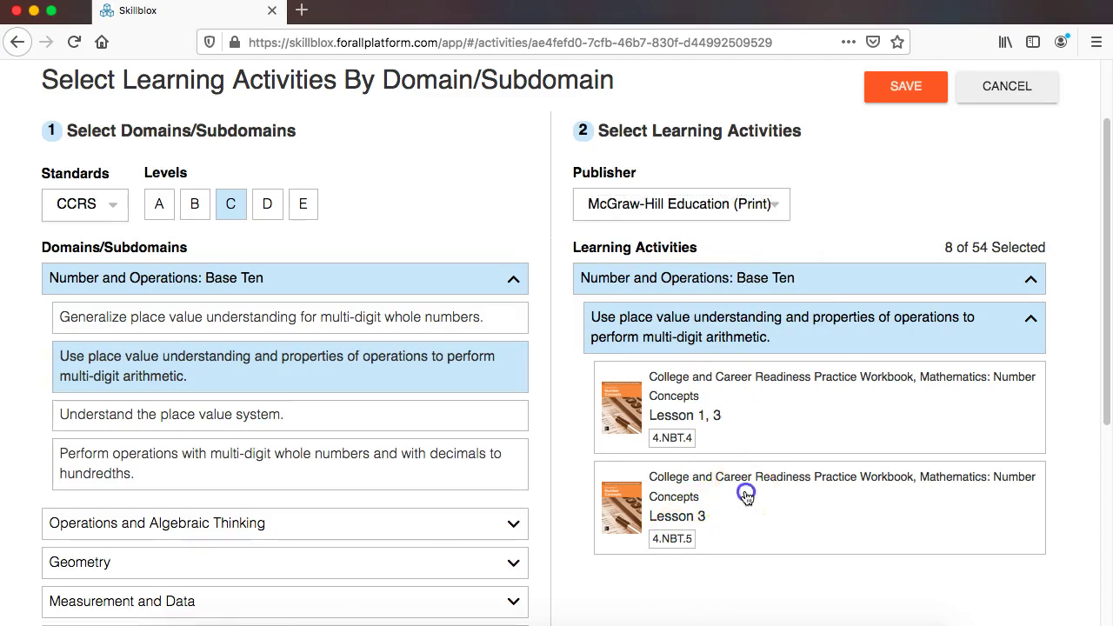
# Filter the activities by New Readers Press (Print) and select pp. 11-13 of Scoreboost for TABE: Level M Math 1
pyautogui.click(745, 205)
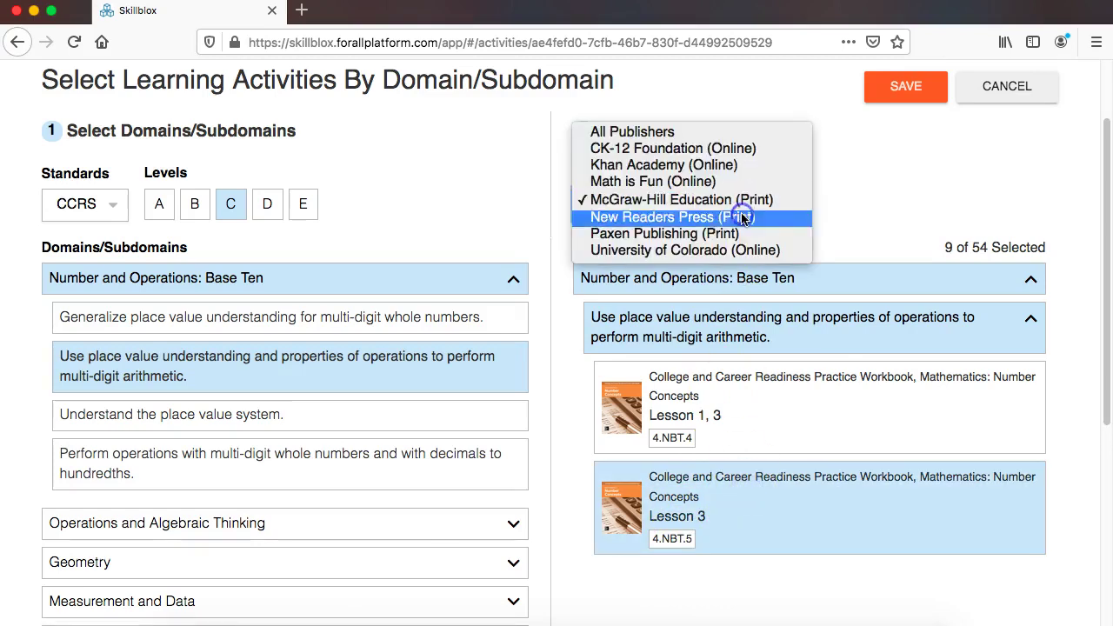
pyautogui.click(743, 218)
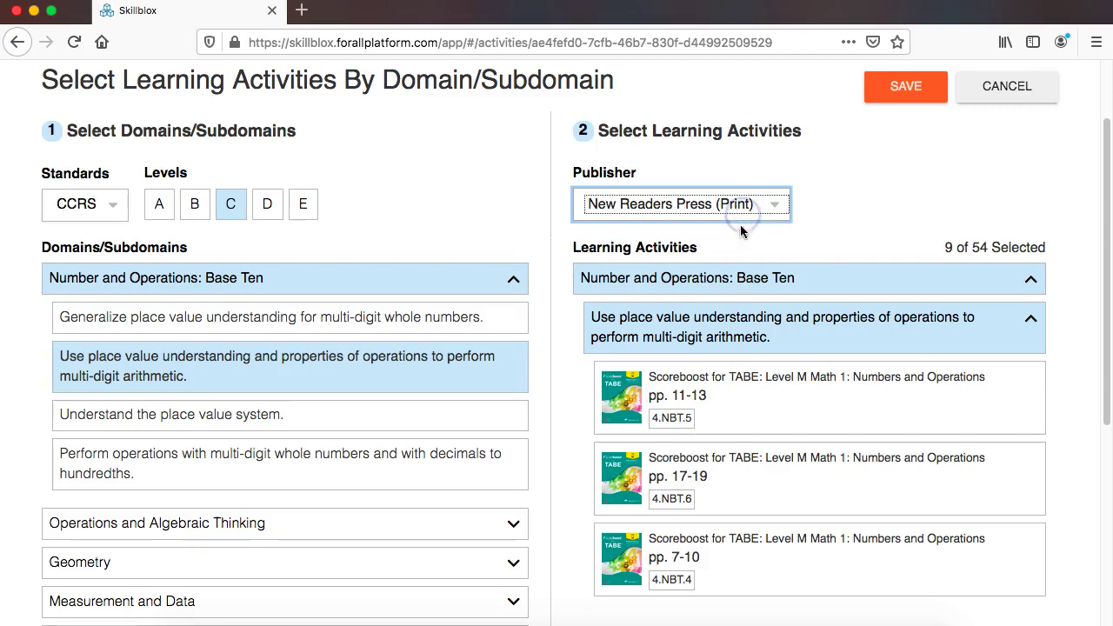
pyautogui.click(744, 406)
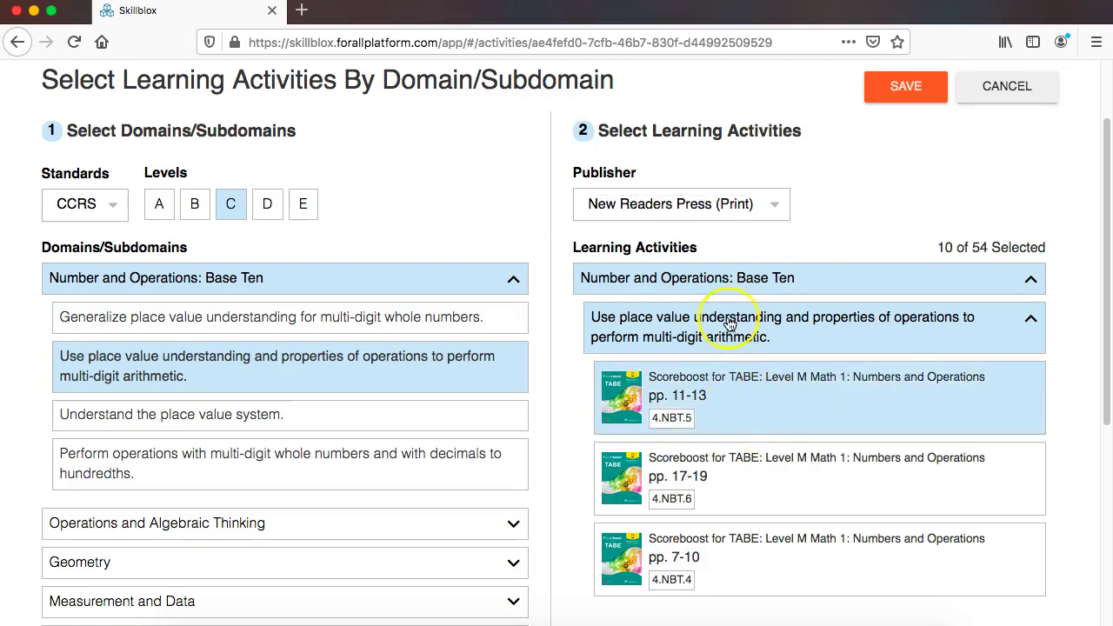
# Filter the activities by Paxen Publishing (Print), select Lesson 4 of TABE Tutor: Mathematics Level M, and save the selection
pyautogui.click(758, 201)
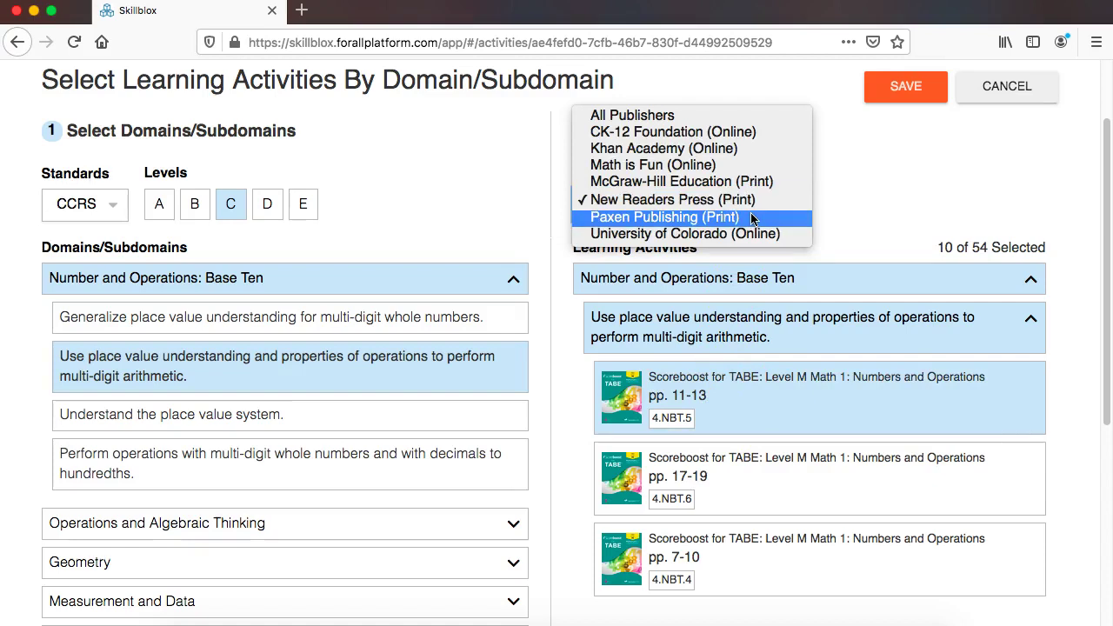
pyautogui.click(752, 218)
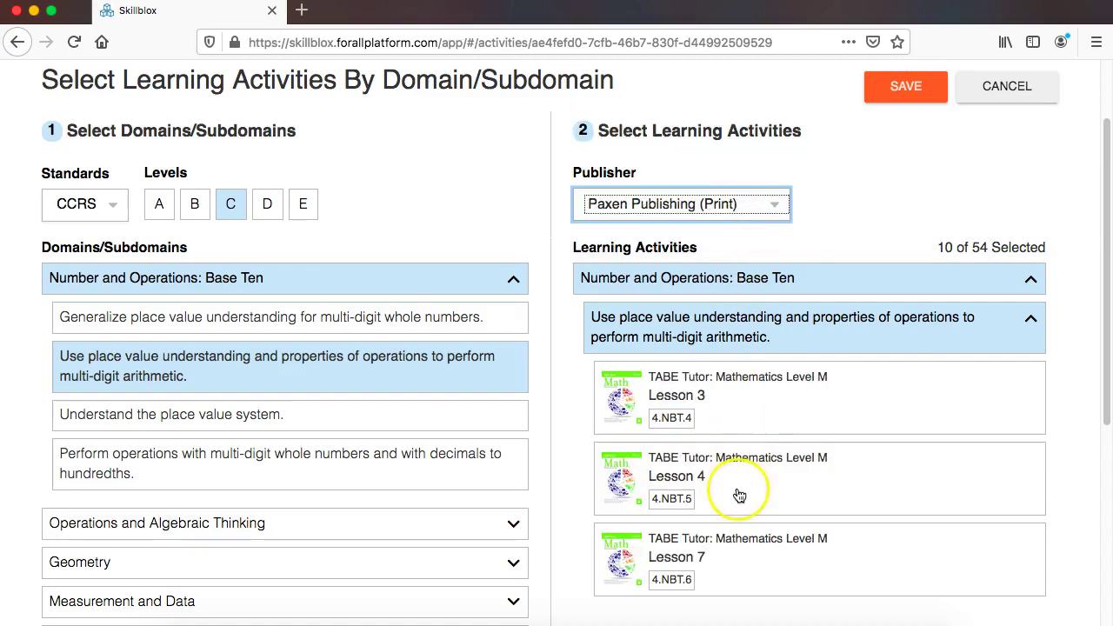
pyautogui.click(740, 488)
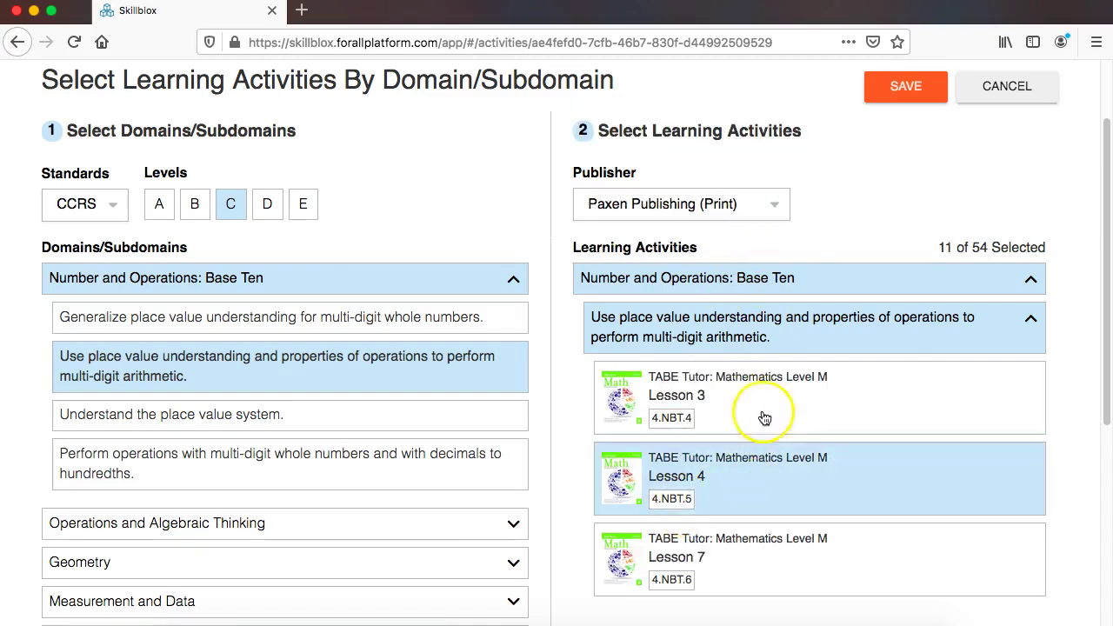
pyautogui.click(904, 88)
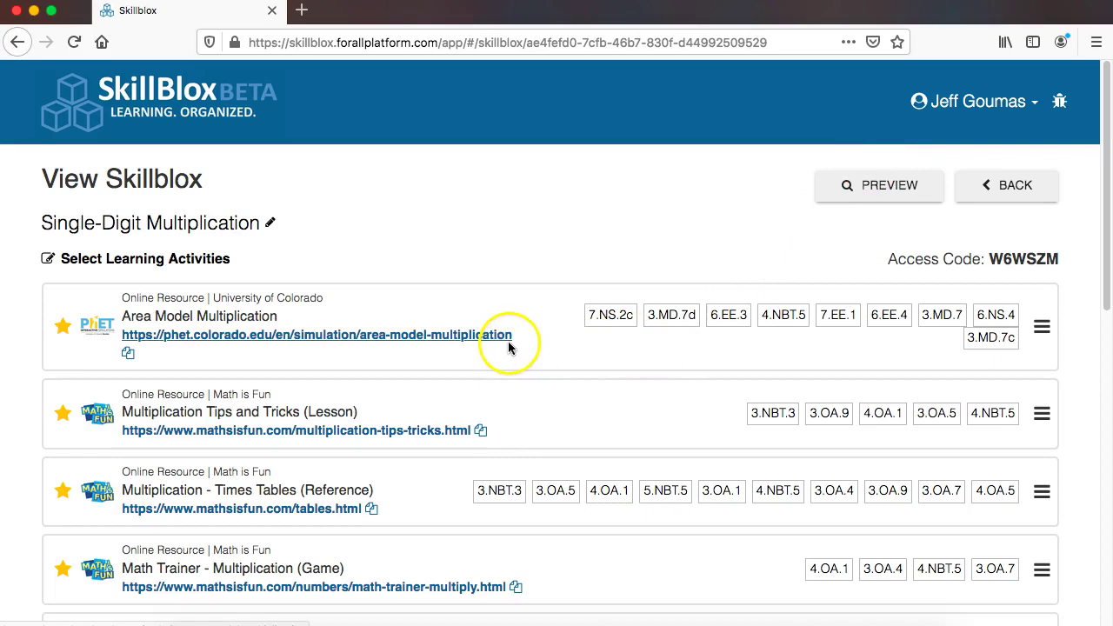
# Move the College and Career Readiness Practice Workbook Lesson 3 activity directly below "Area Model Multiplication"
pyautogui.scroll(-5, 536, 323)
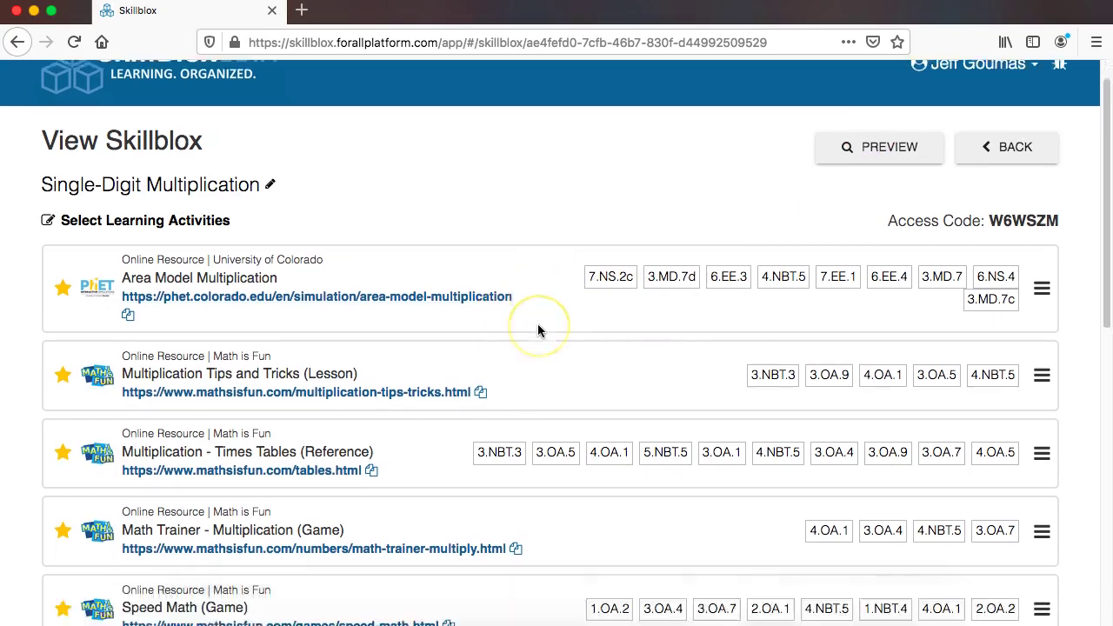
pyautogui.scroll(-10, 537, 323)
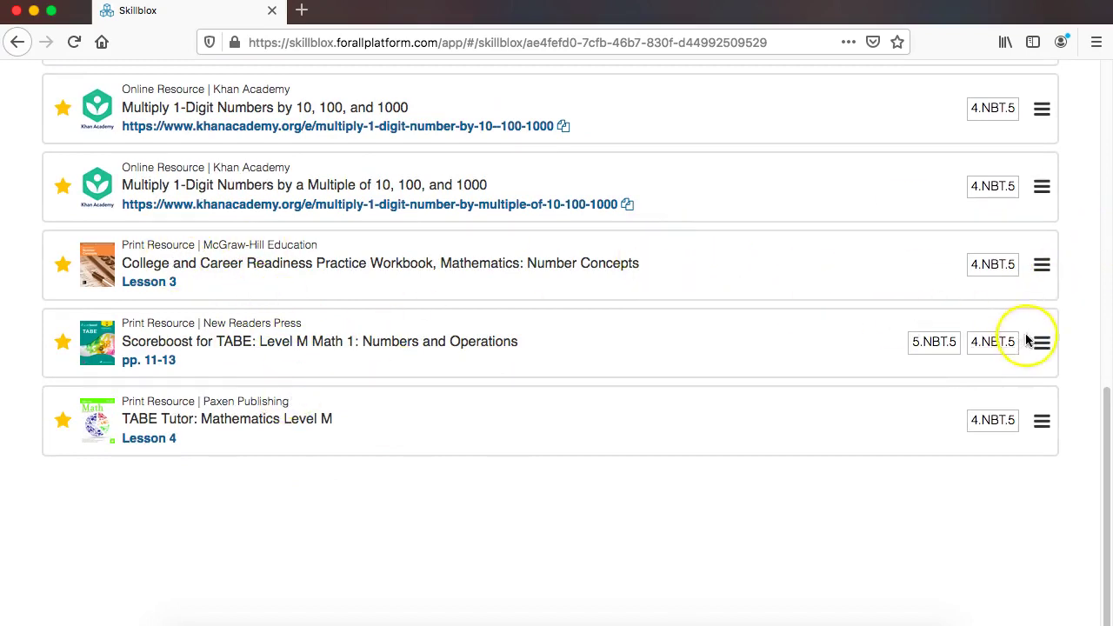
pyautogui.scroll(3, 1044, 296)
pyautogui.moveTo(1043, 417); pyautogui.dragTo(1043, 116)
pyautogui.scroll(3, 994, 216)
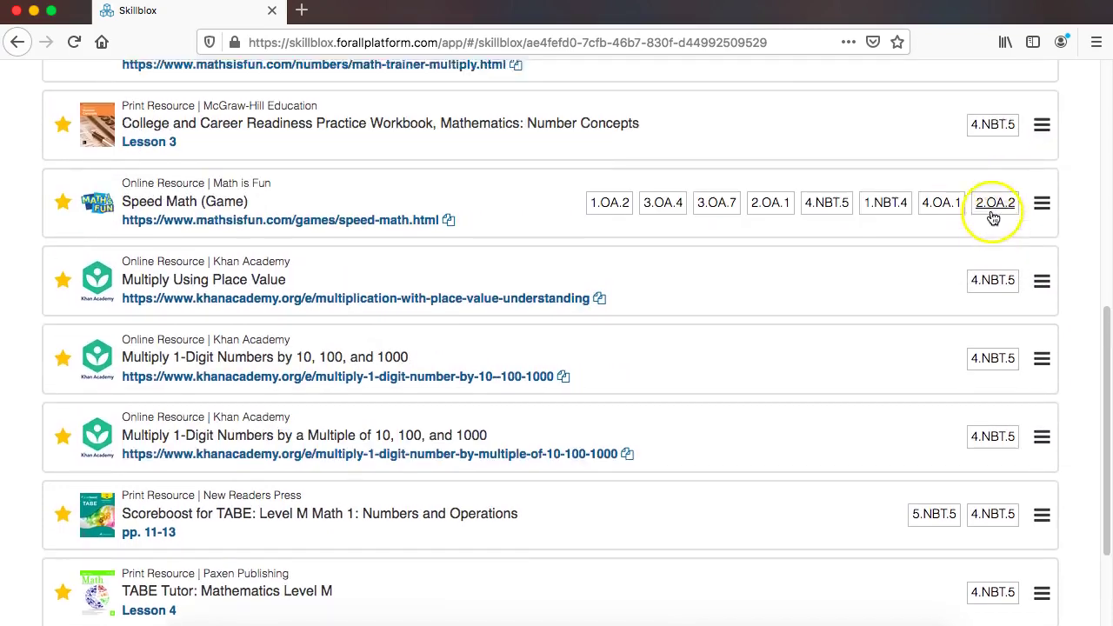
pyautogui.scroll(2, 991, 223)
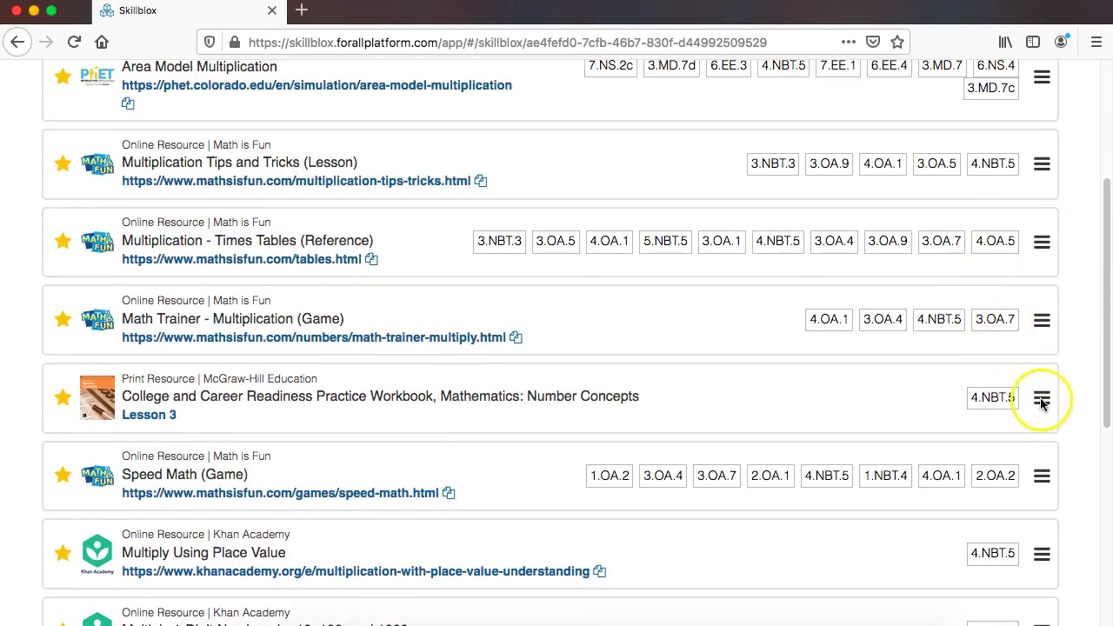
pyautogui.moveTo(1042, 401); pyautogui.dragTo(1028, 139)
# Move the Scoreboost for TABE pp. 11-13 activity directly below the College and Career Readiness workbook lesson
pyautogui.scroll(-5, 937, 339)
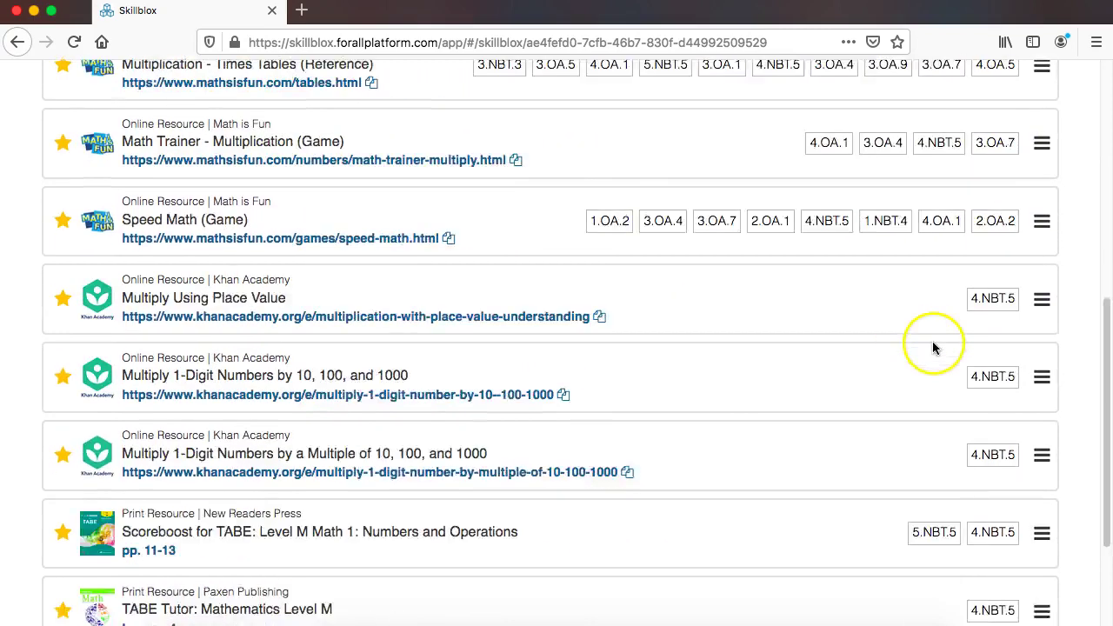
pyautogui.scroll(-4, 933, 347)
pyautogui.moveTo(1042, 343); pyautogui.dragTo(922, 224)
pyautogui.scroll(5, 920, 235)
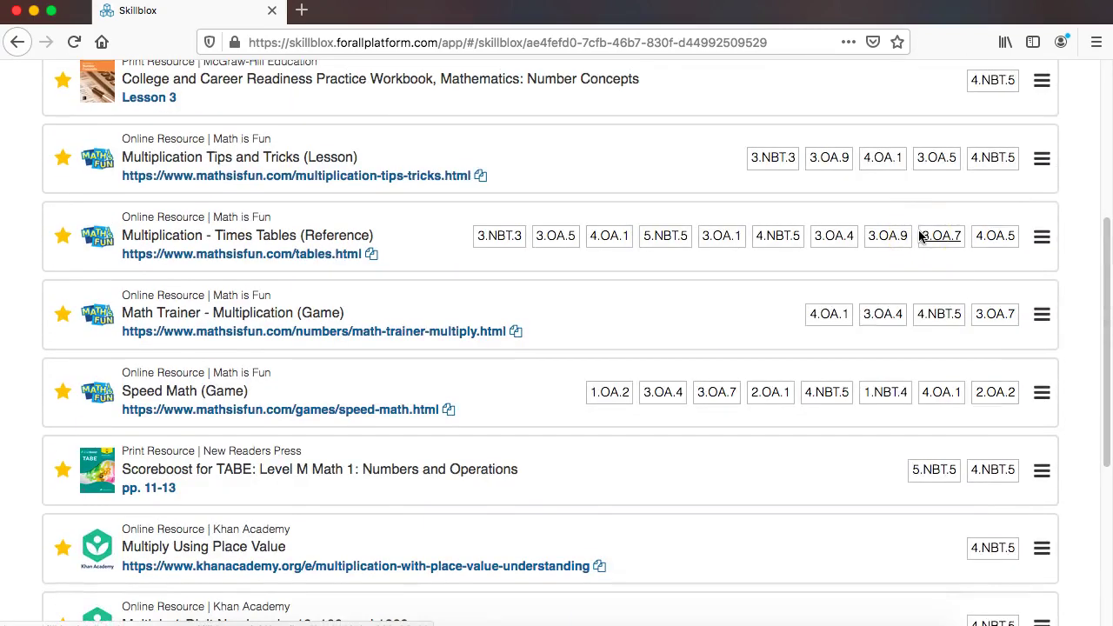
pyautogui.moveTo(1039, 465); pyautogui.dragTo(1008, 148)
# Move the TABE Tutor: Mathematics Level M Lesson 4 activity directly below the Scoreboost for TABE activity
pyautogui.scroll(-7, 930, 352)
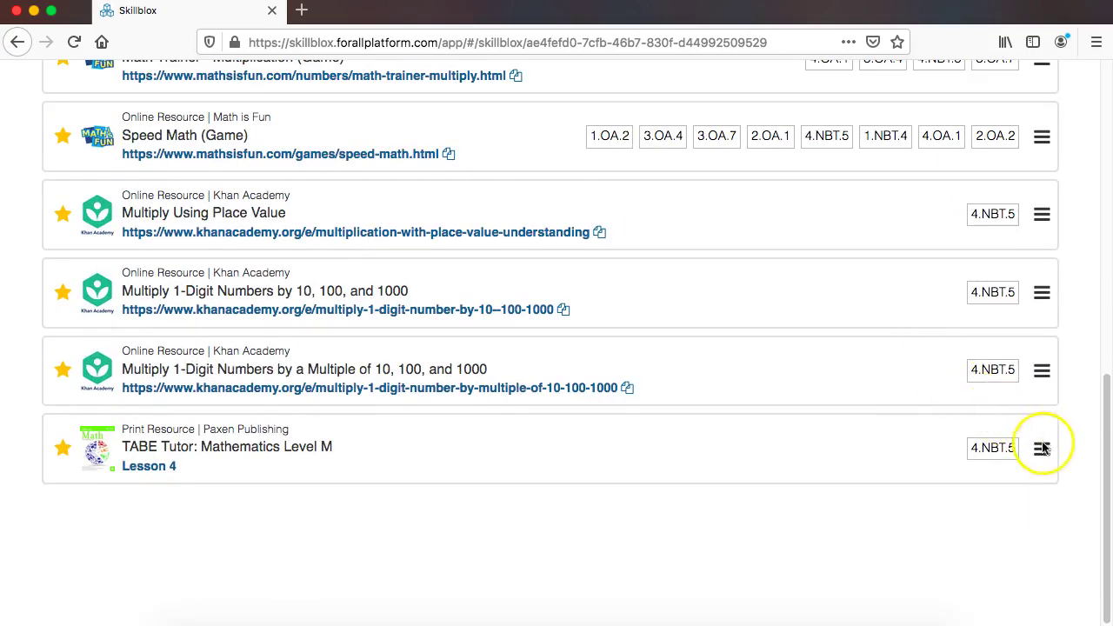
pyautogui.moveTo(1042, 448); pyautogui.dragTo(968, 119)
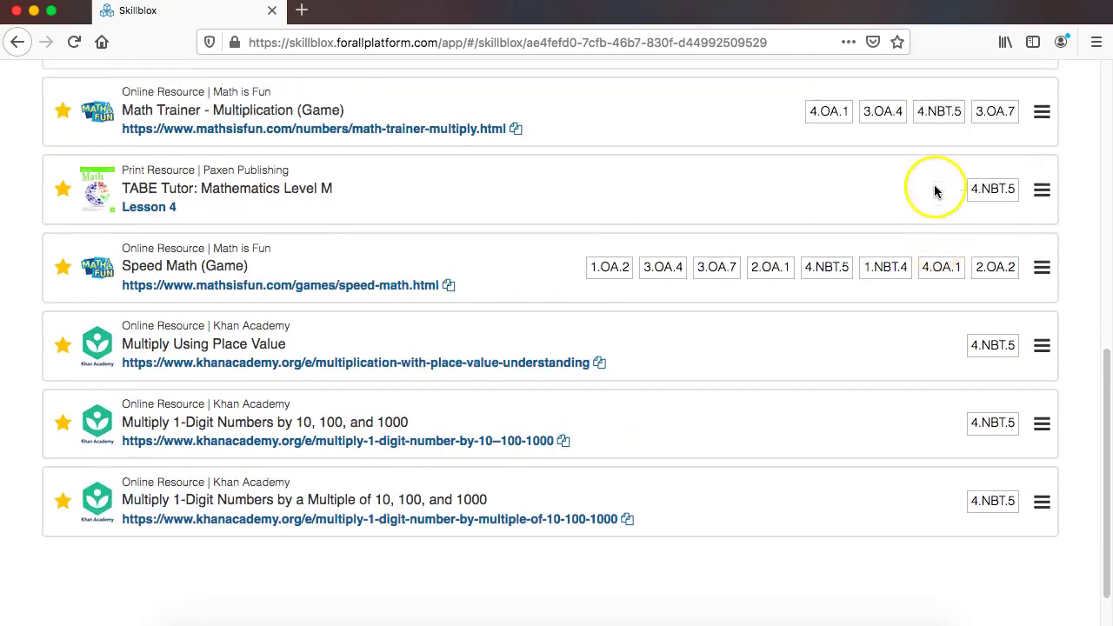
pyautogui.scroll(7, 935, 184)
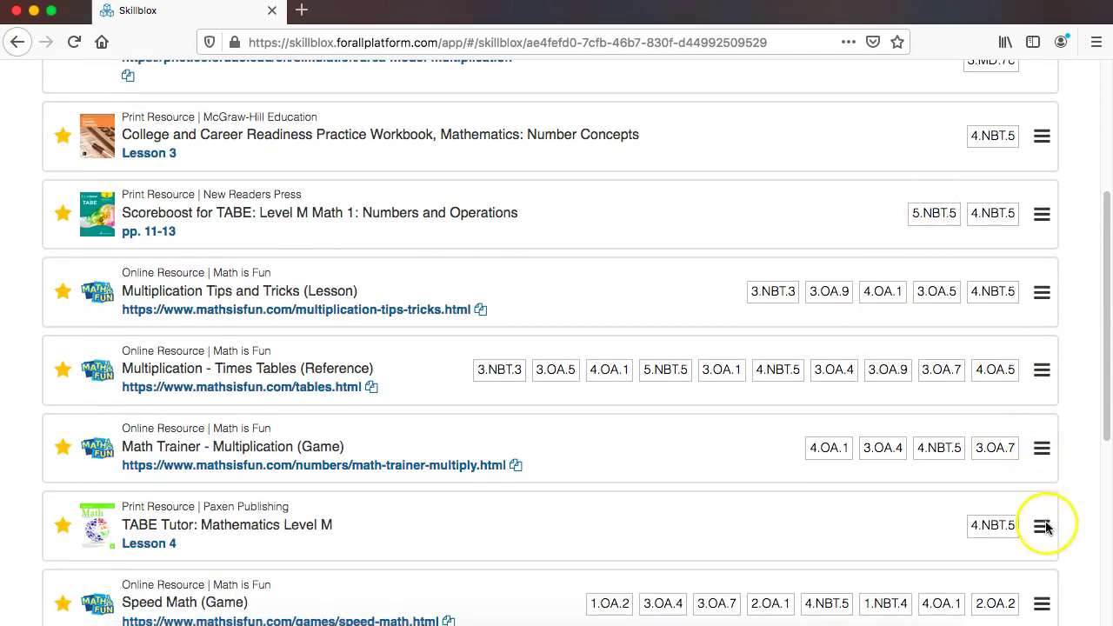
pyautogui.moveTo(1043, 525); pyautogui.dragTo(999, 265)
pyautogui.scroll(1, 422, 166)
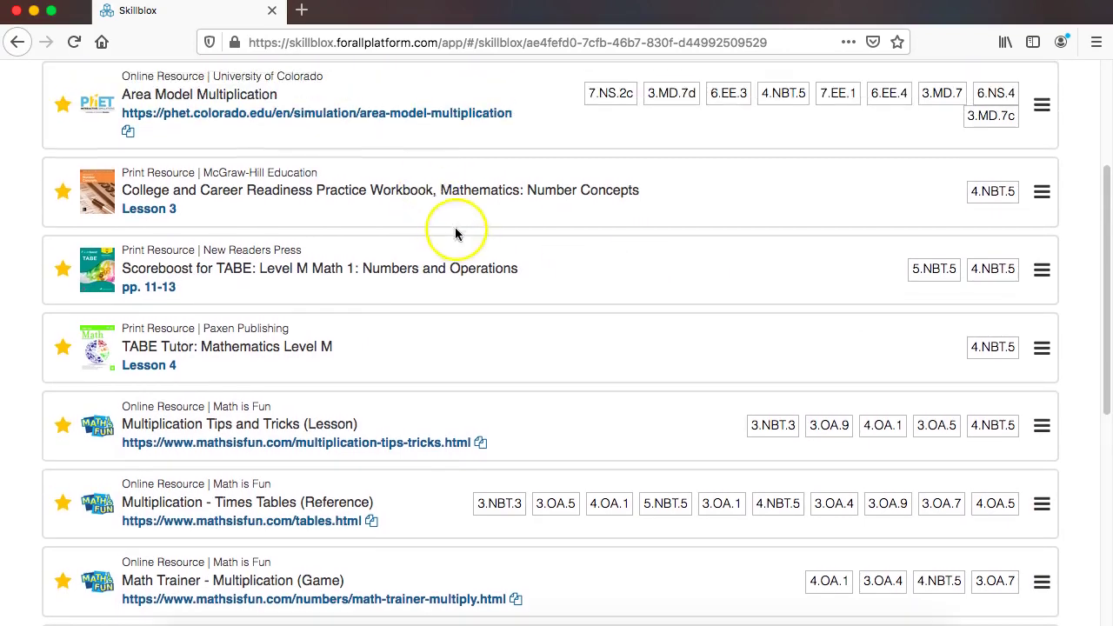
# Review the order of the print and online learning activities in the Single-Digit Multiplication Skillblox
pyautogui.scroll(2, 460, 139)
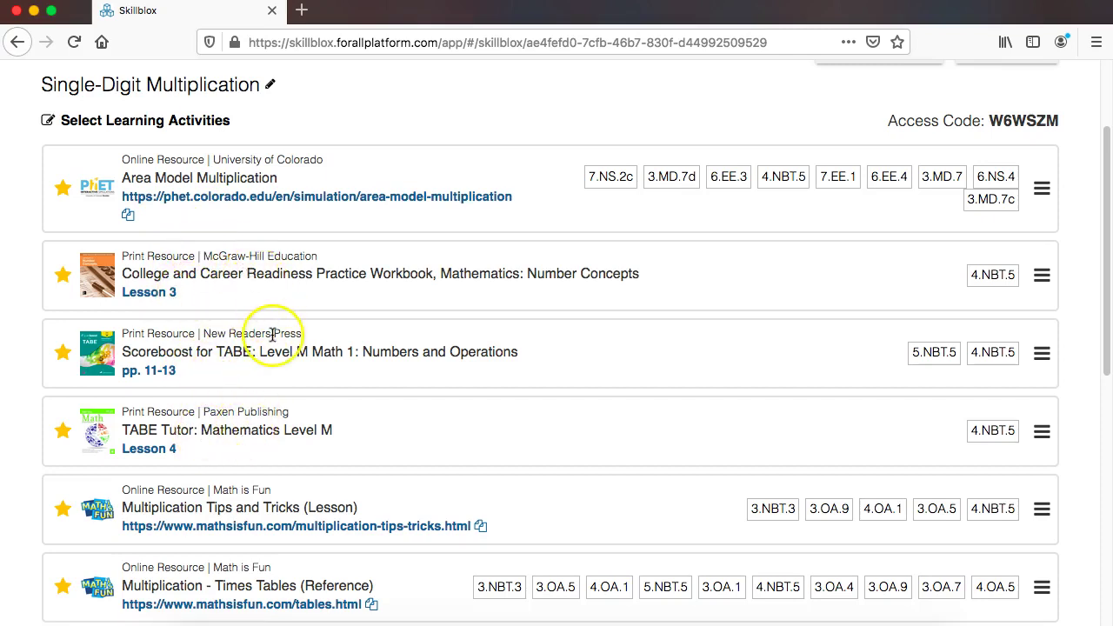
pyautogui.scroll(-3, 333, 357)
pyautogui.scroll(-2, 333, 357)
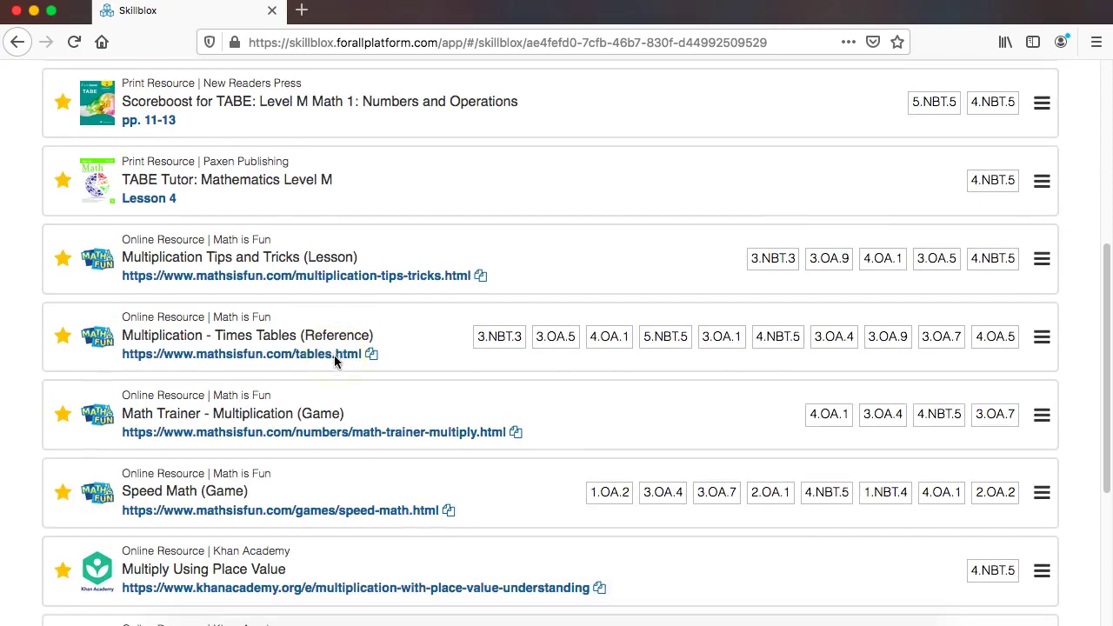
pyautogui.scroll(-3, 333, 357)
pyautogui.scroll(-1, 333, 356)
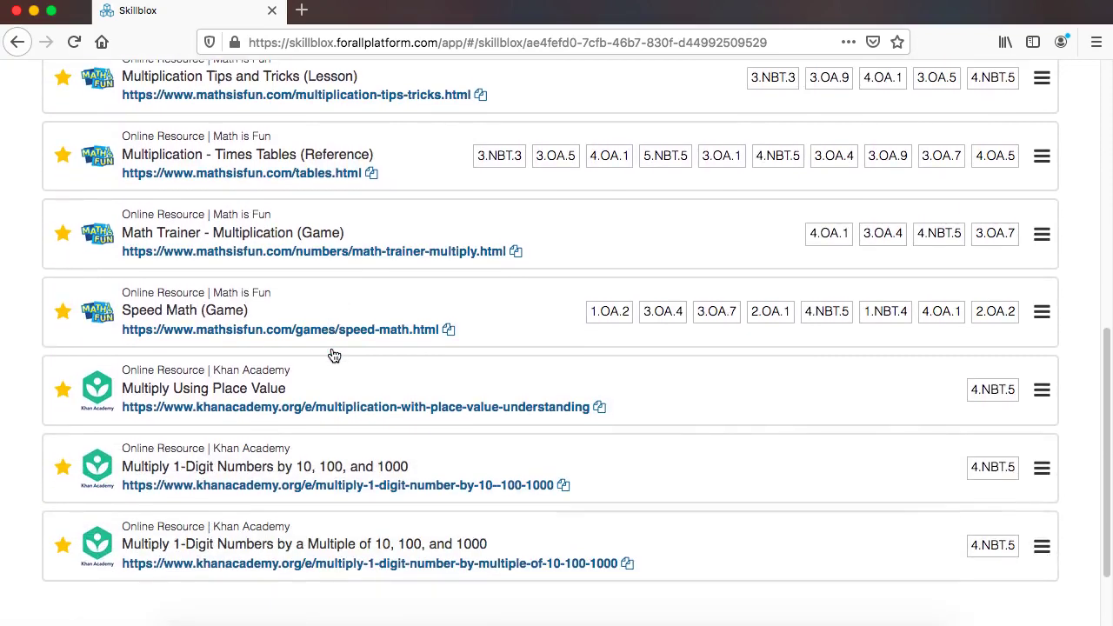
pyautogui.scroll(10, 333, 356)
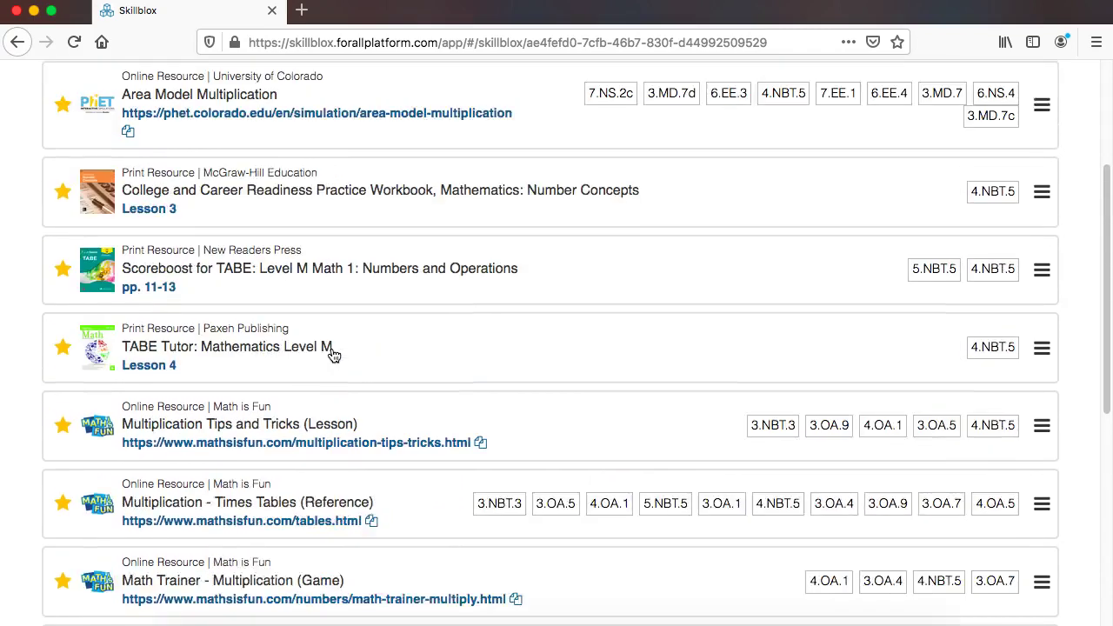